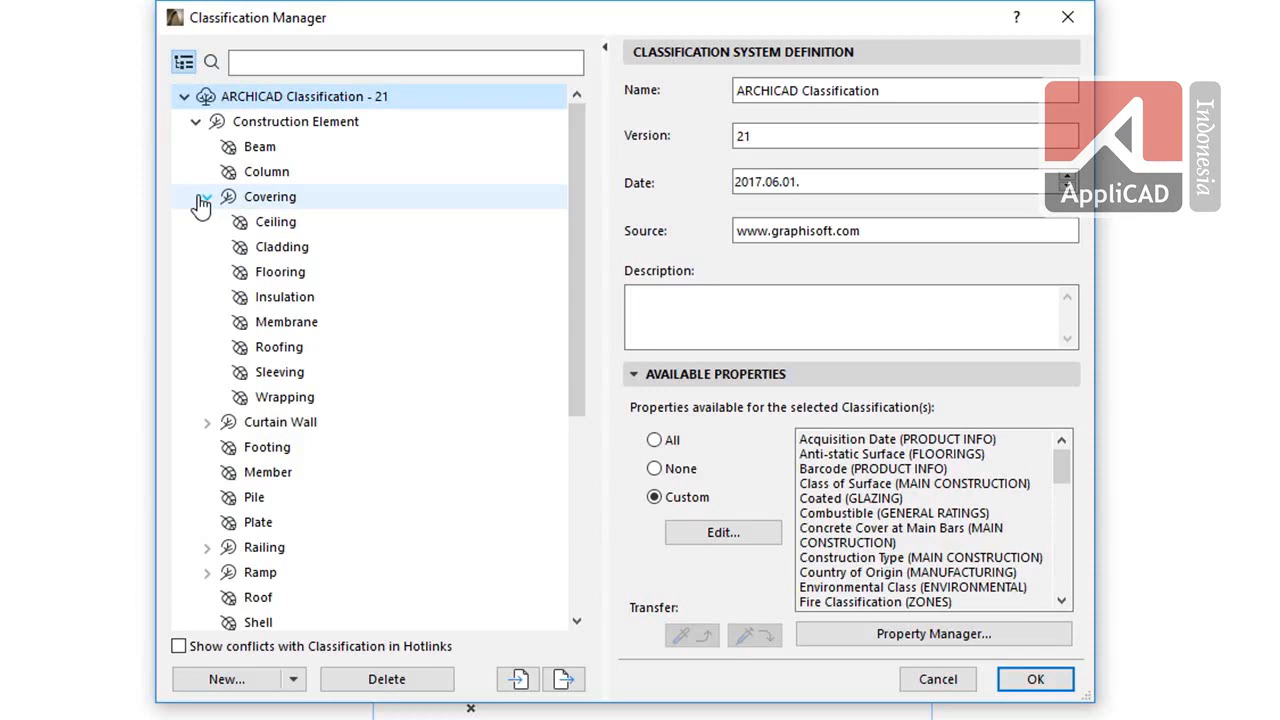
Step: Collapse the Covering and Construction Element branches and the whole ARCHICAD Classification - 21 tree
left_click(203, 197)
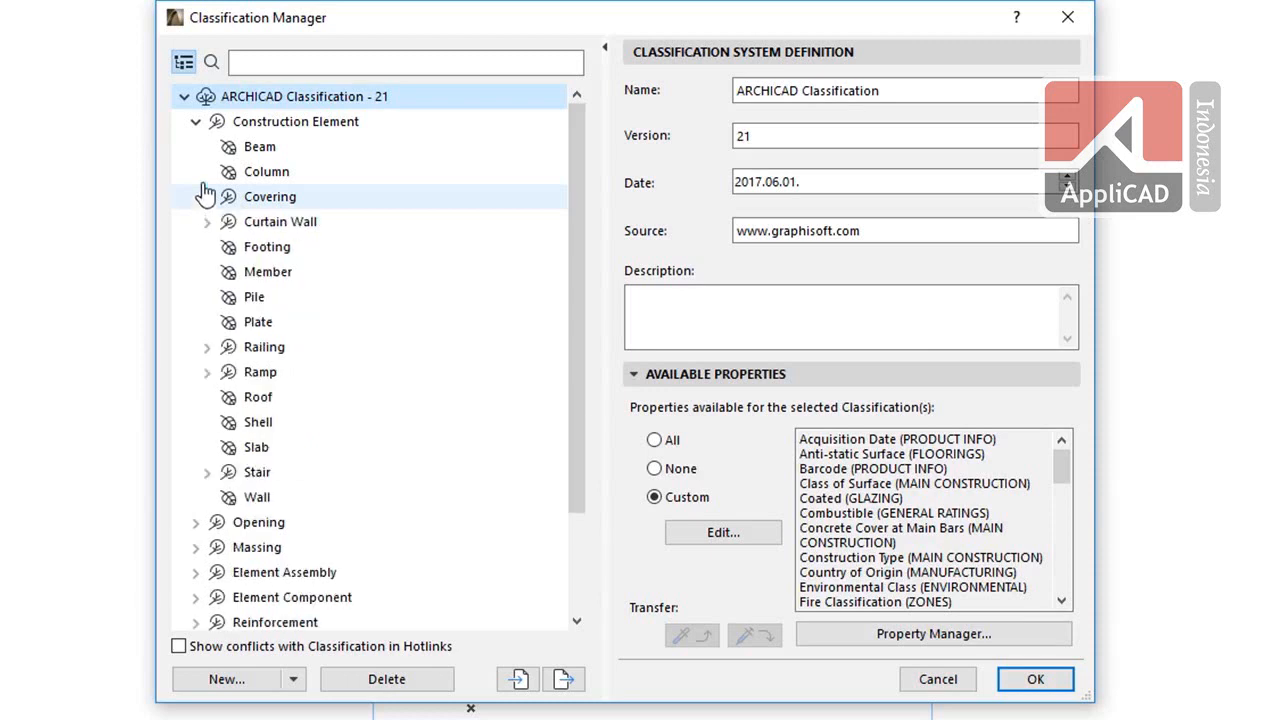
left_click(195, 122)
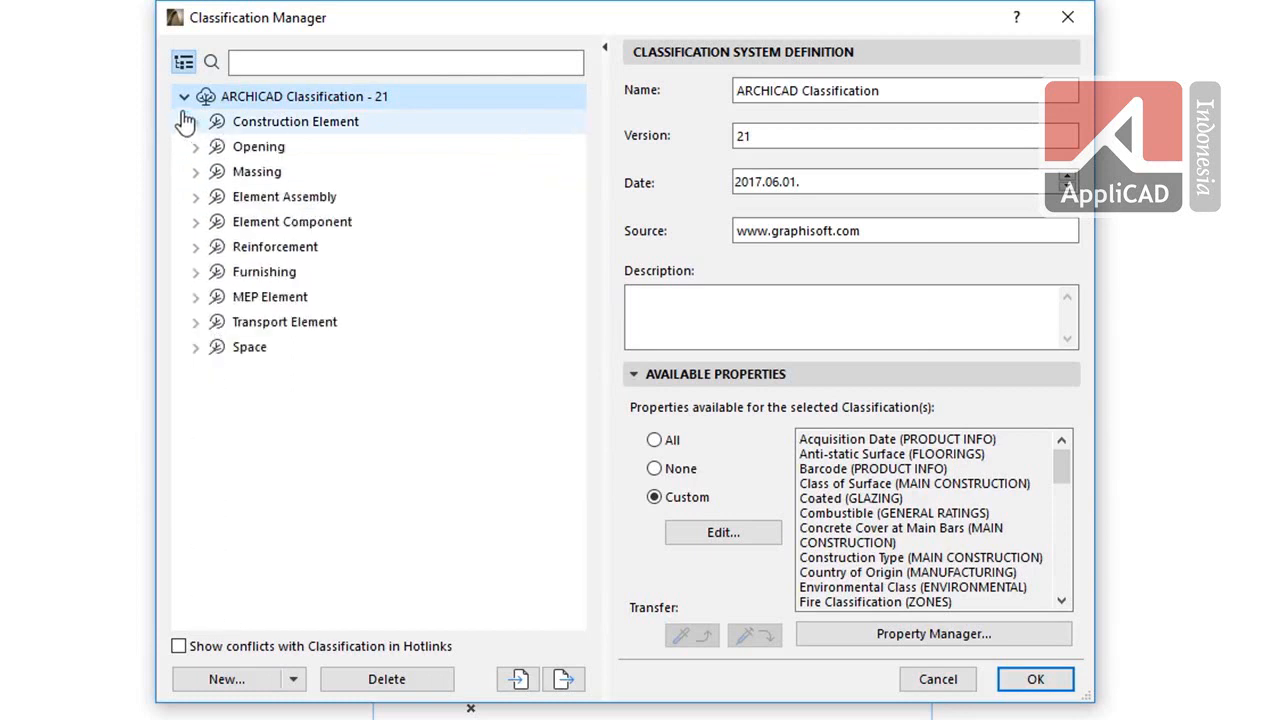
left_click(182, 98)
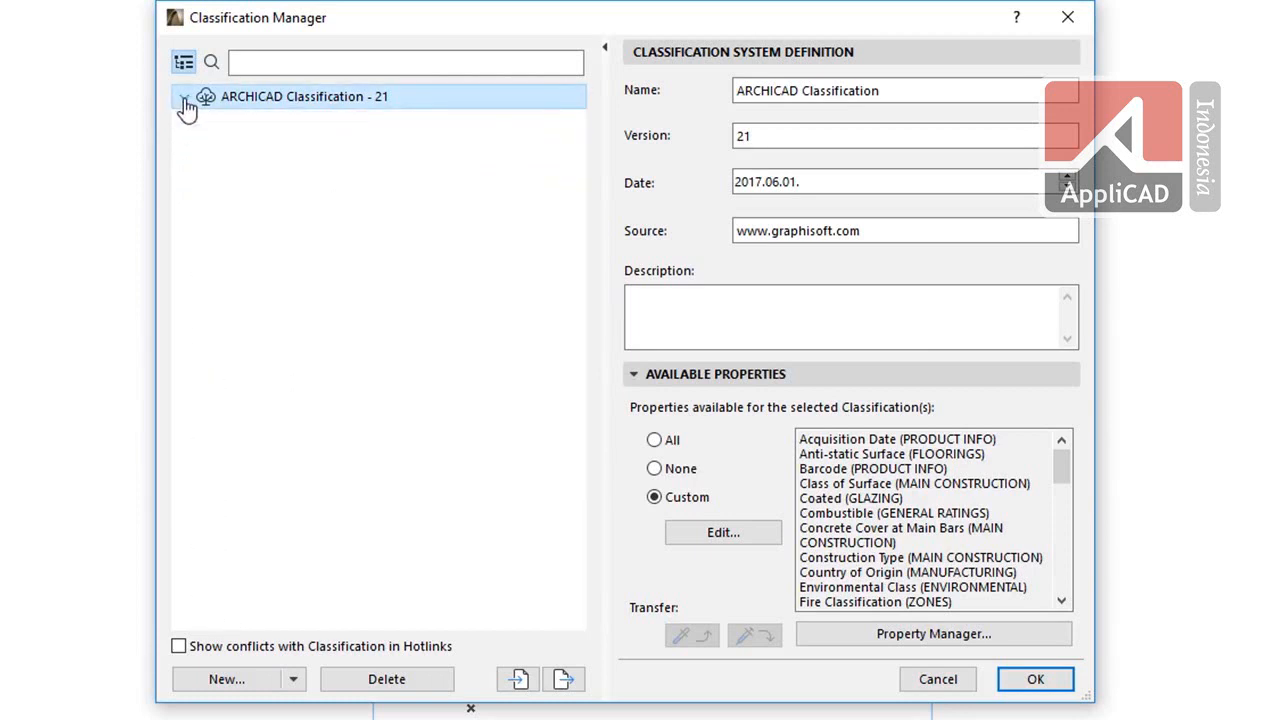
Step: Display all classifications as a searchable list and sort it by system
left_click(265, 62)
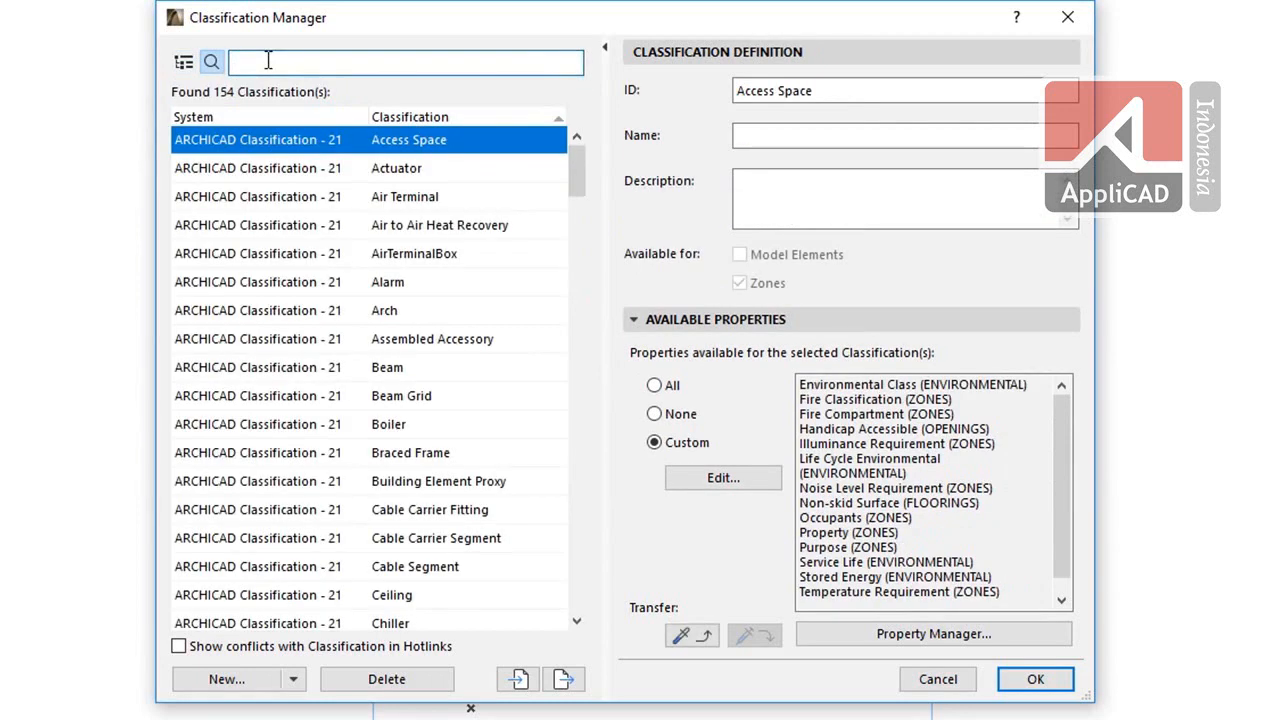
left_click(358, 116)
left_click(358, 116)
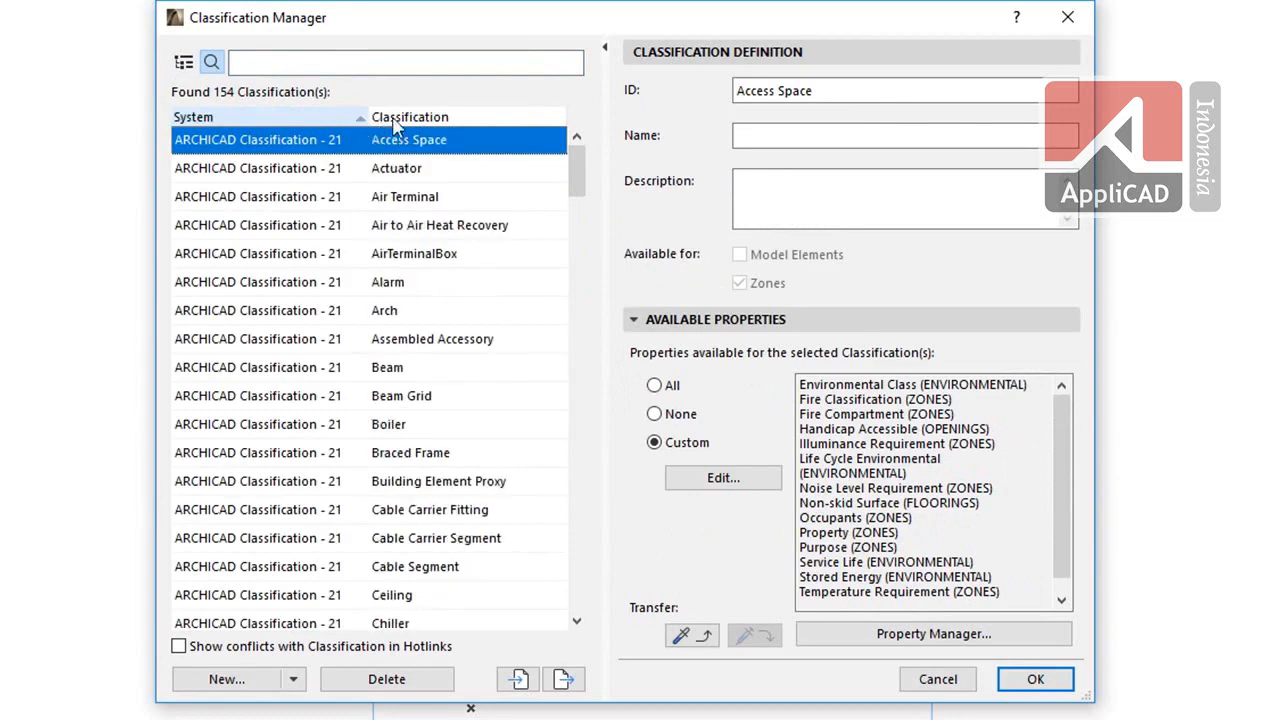
Step: Return to the tree view and duplicate the ARCHICAD Classification - 21 system
left_click(186, 62)
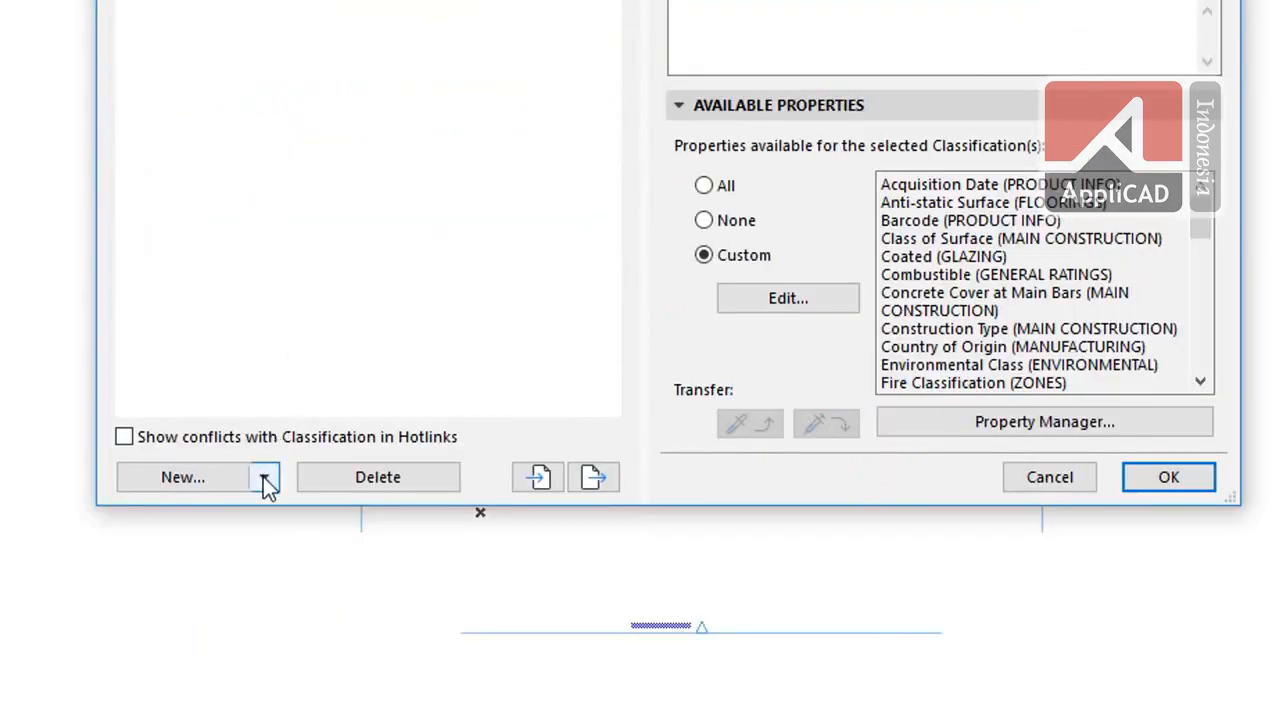
left_click(264, 479)
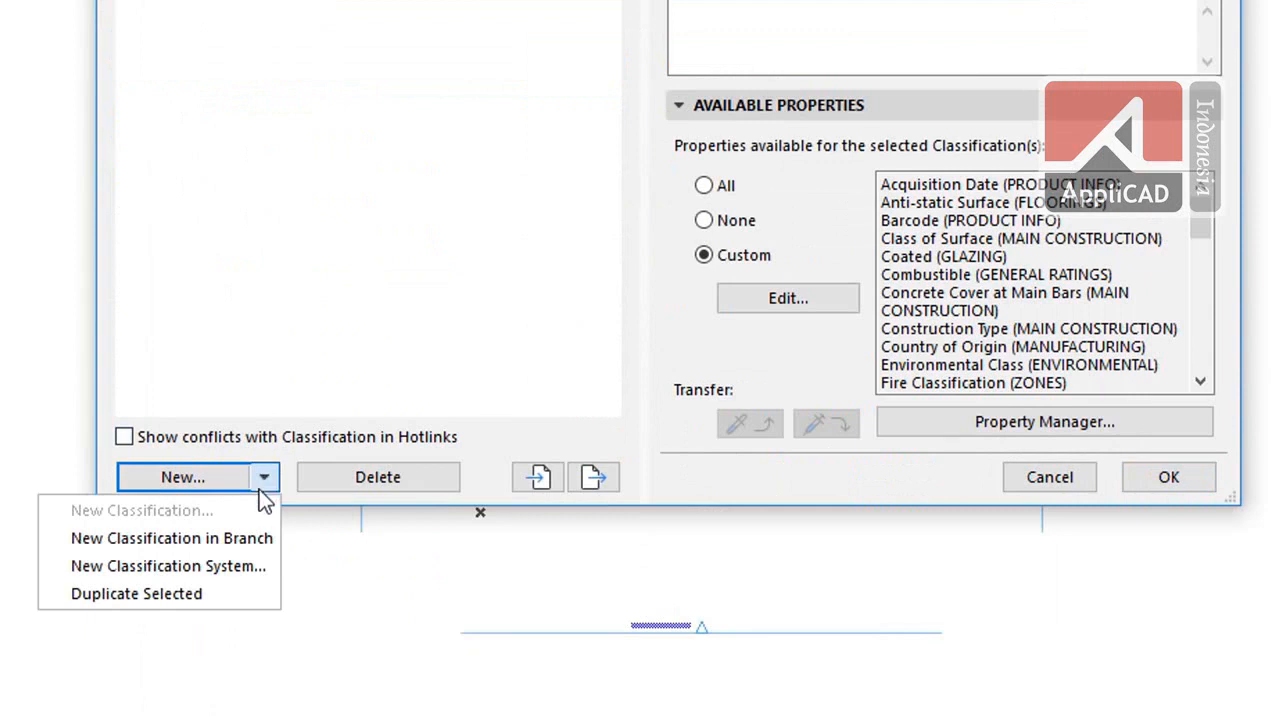
left_click(253, 596)
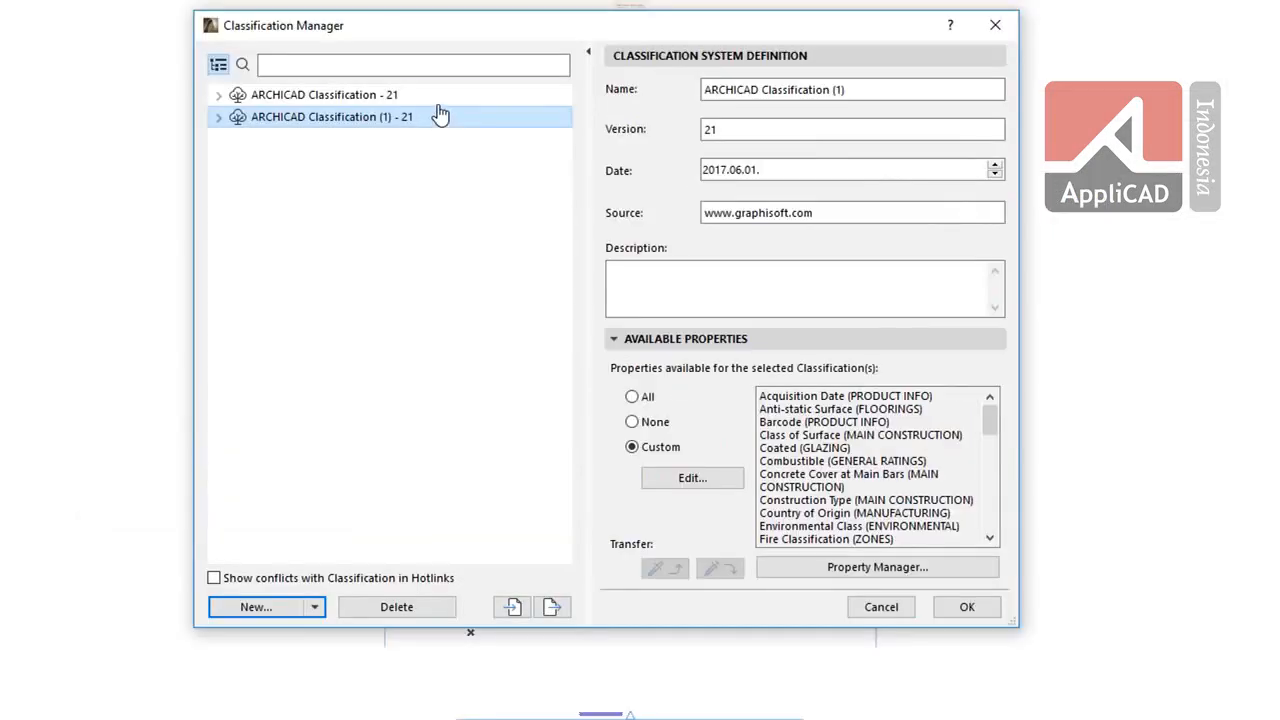
Step: Create a classification system named New Classification System with version 01 and date 2017.04.04
left_click(438, 98, "shift")
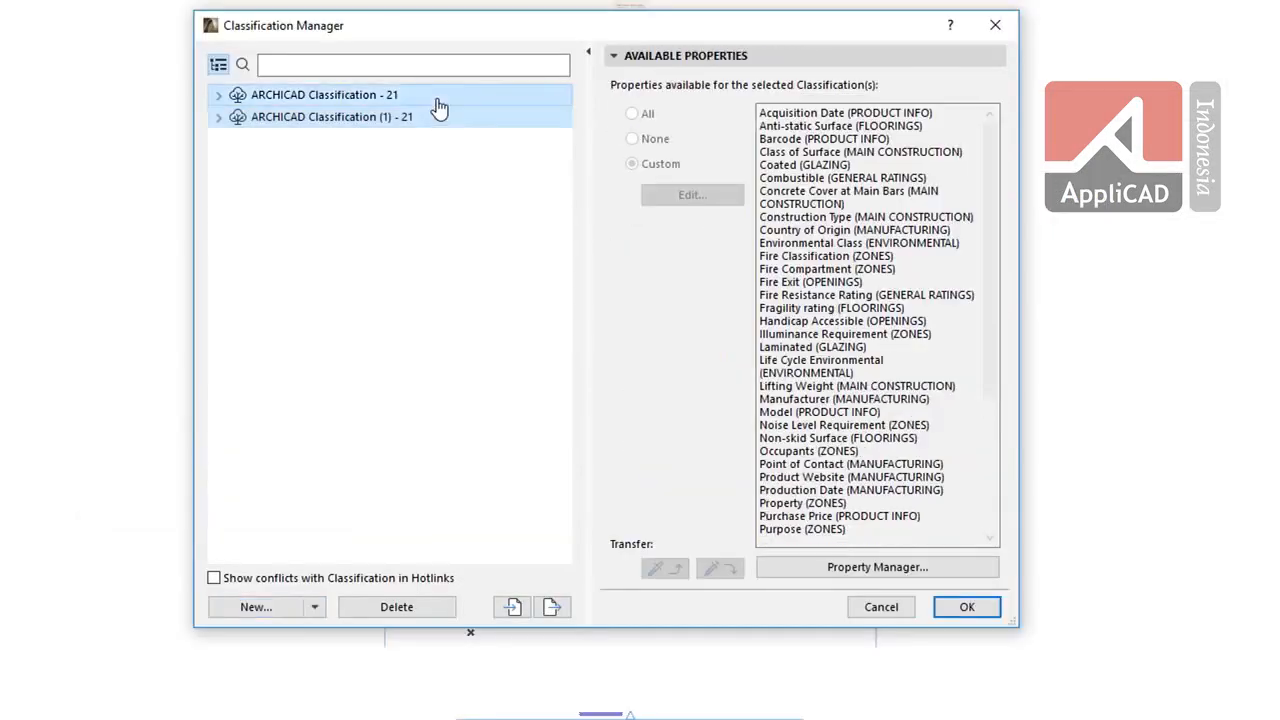
left_click(315, 607)
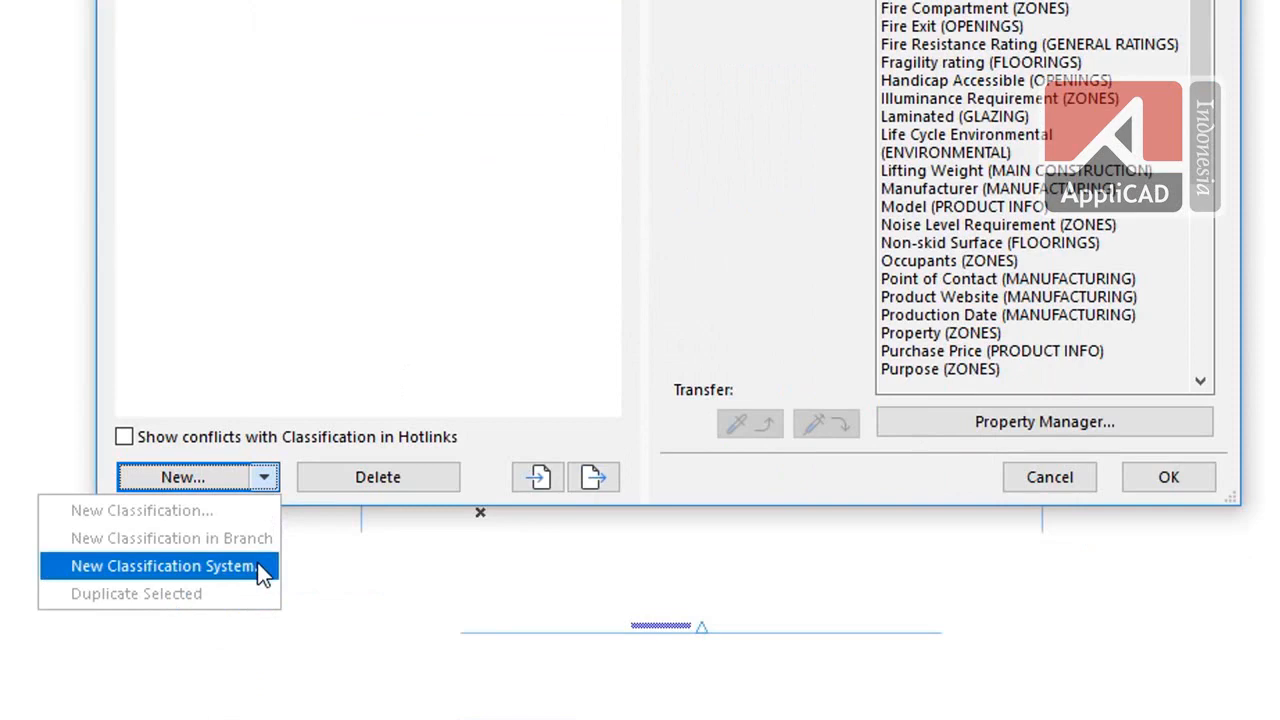
left_click(257, 566)
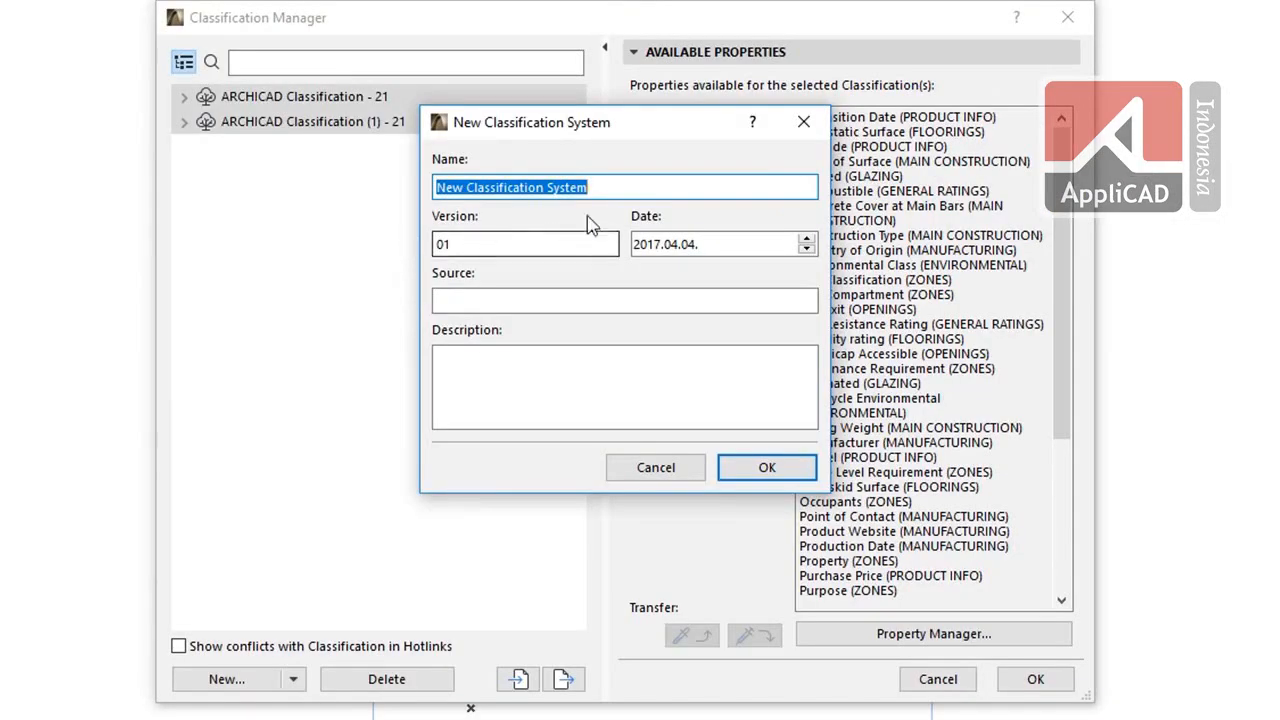
left_click(619, 187)
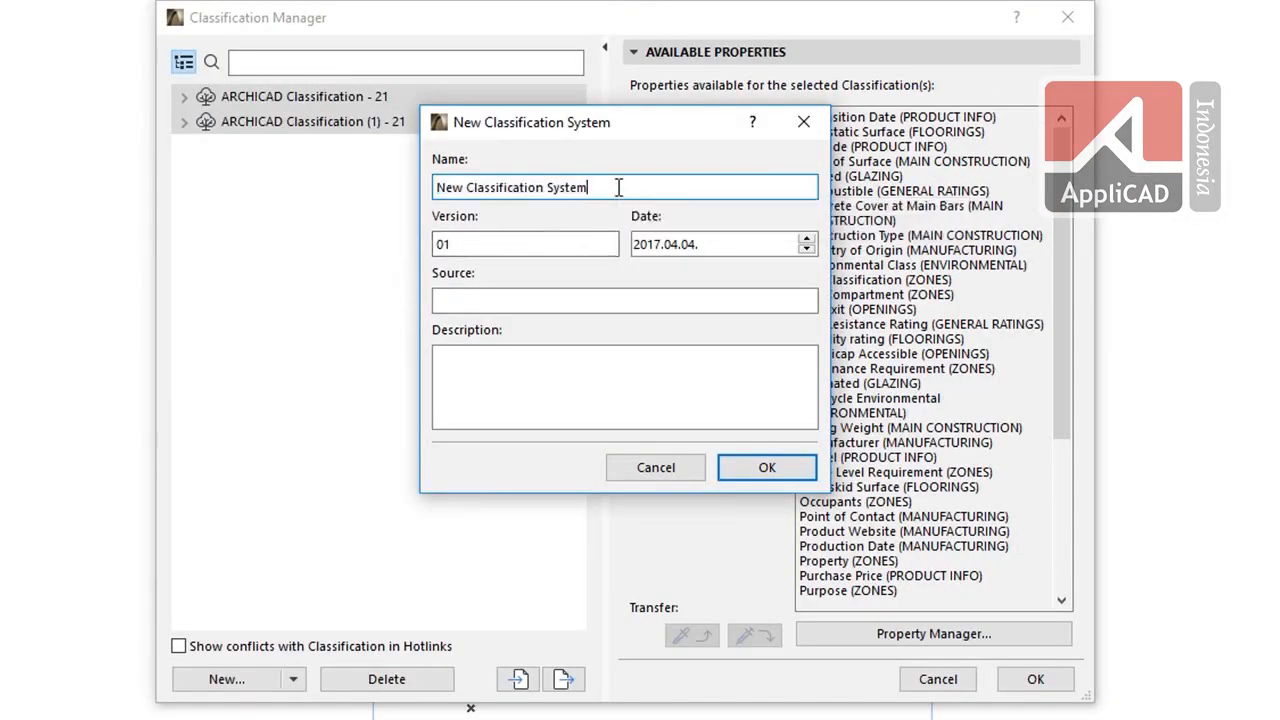
left_click(610, 243)
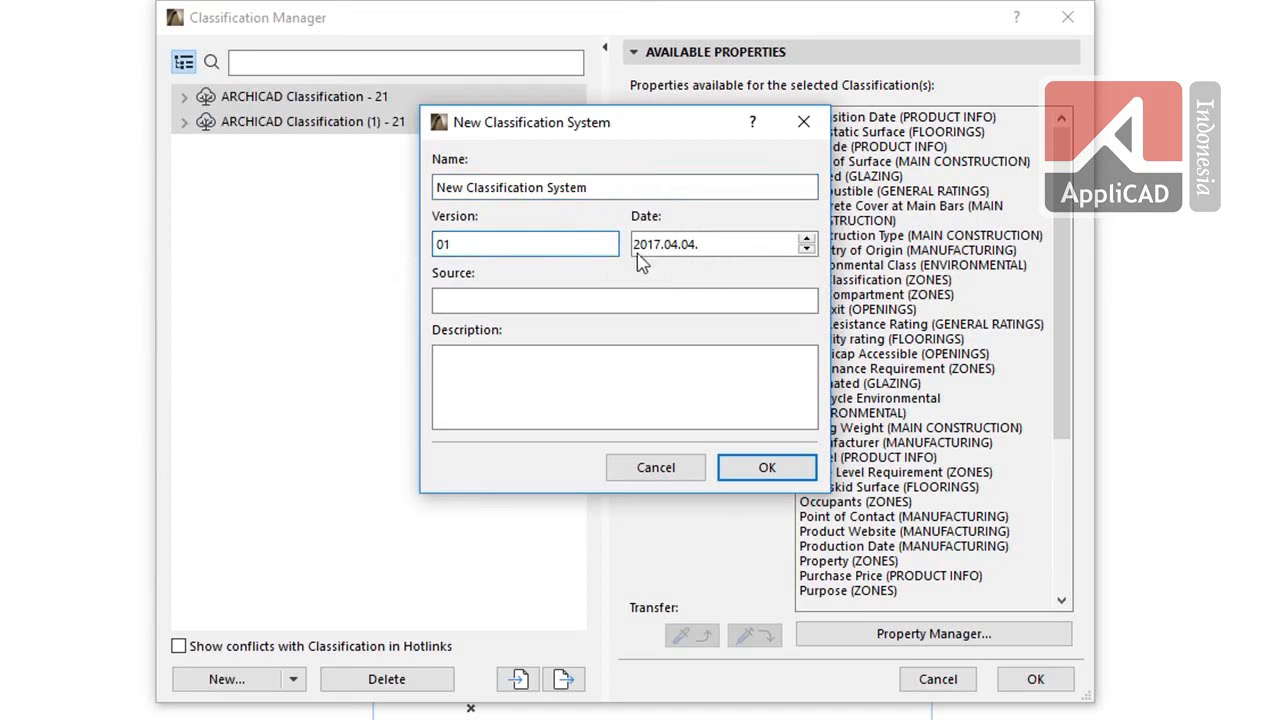
left_click(806, 248)
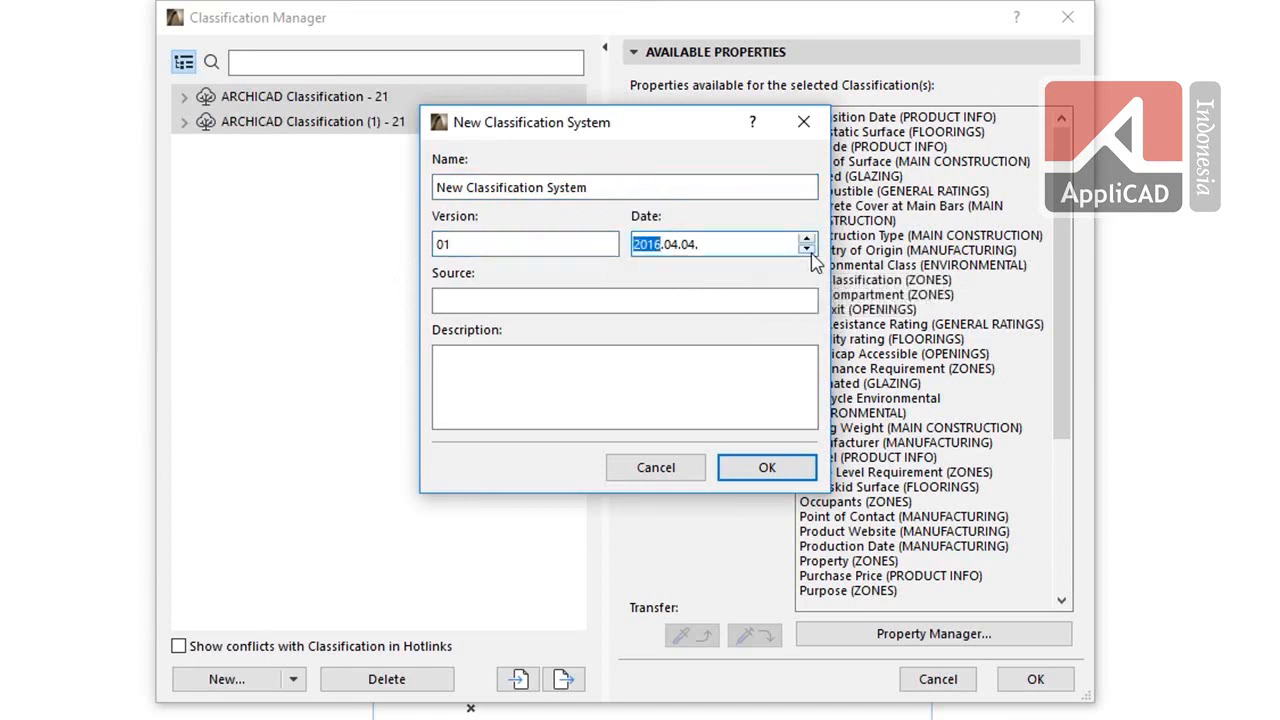
left_click(806, 240)
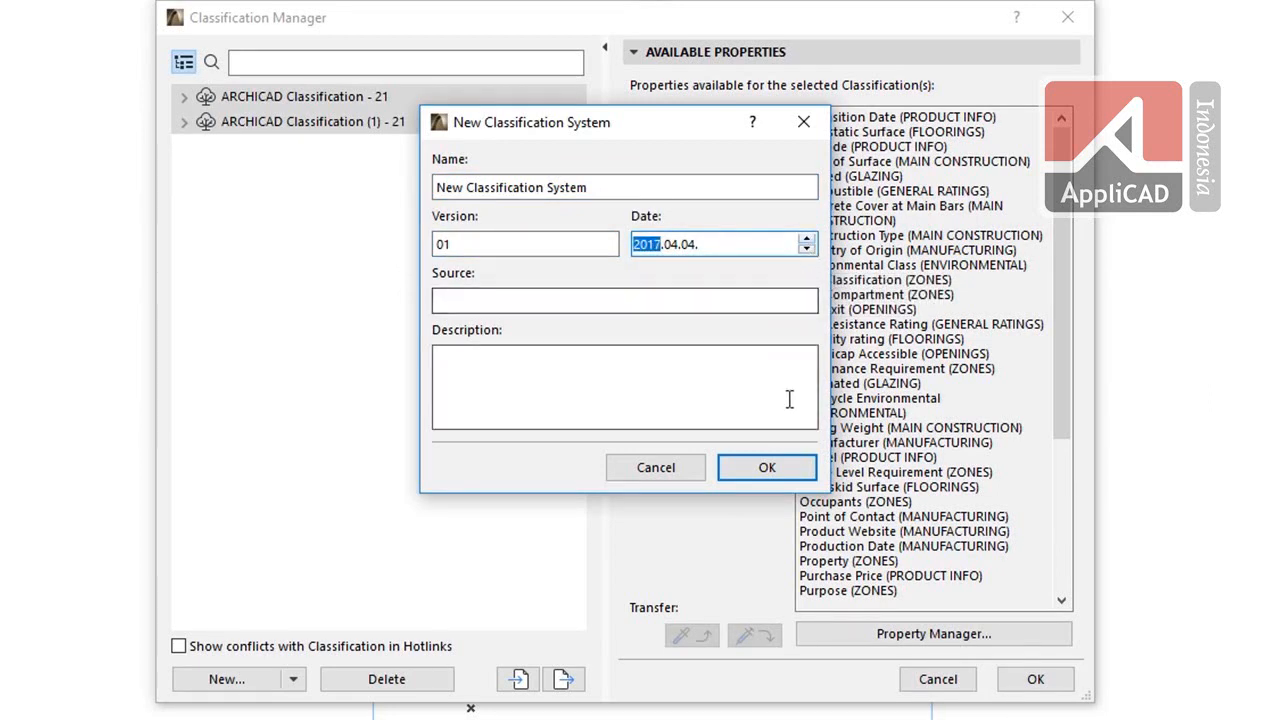
left_click(766, 468)
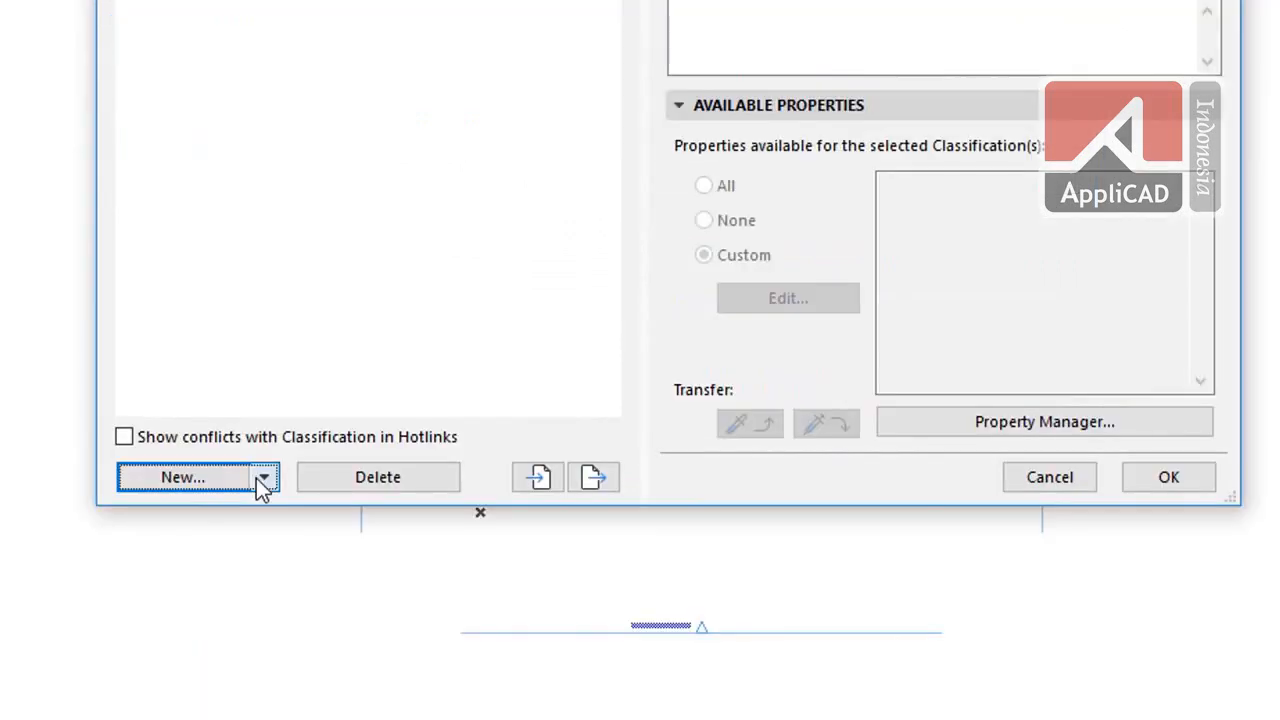
Step: Add a classification with ID New Classification to the new system, available for neither model elements nor zones
left_click(292, 684)
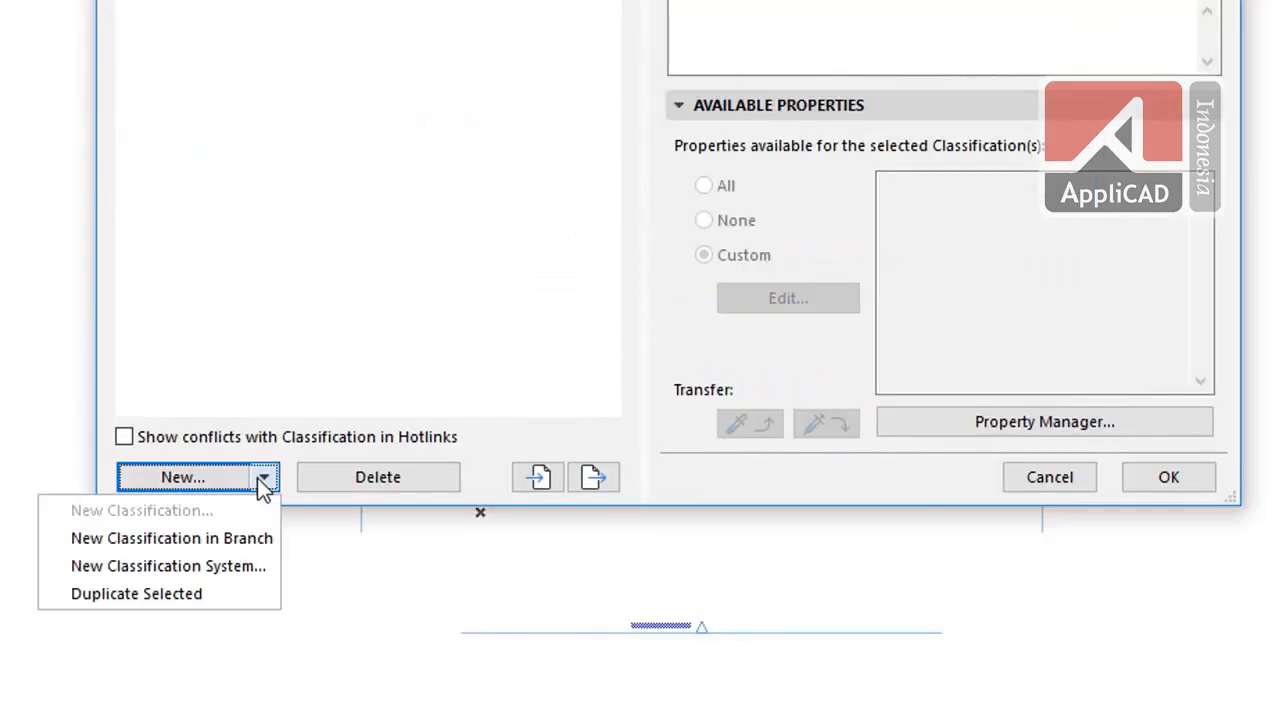
left_click(258, 535)
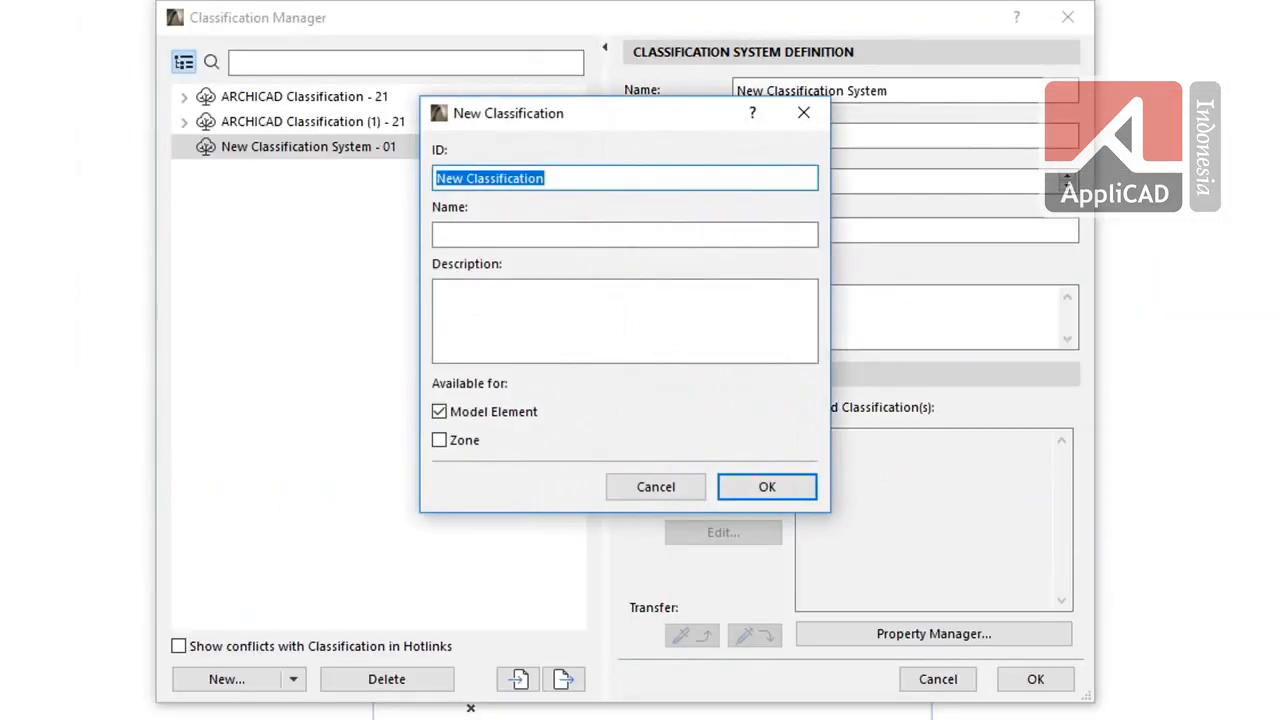
left_click(586, 177)
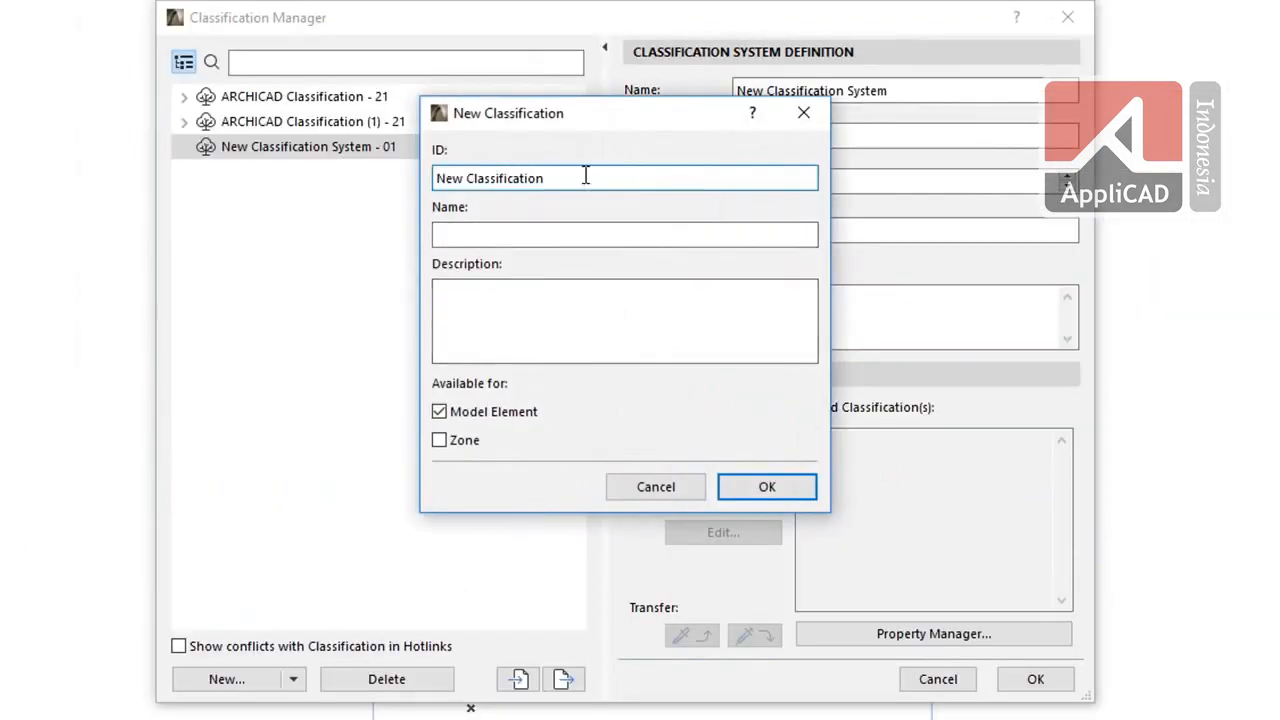
left_click(578, 232)
left_click(575, 288)
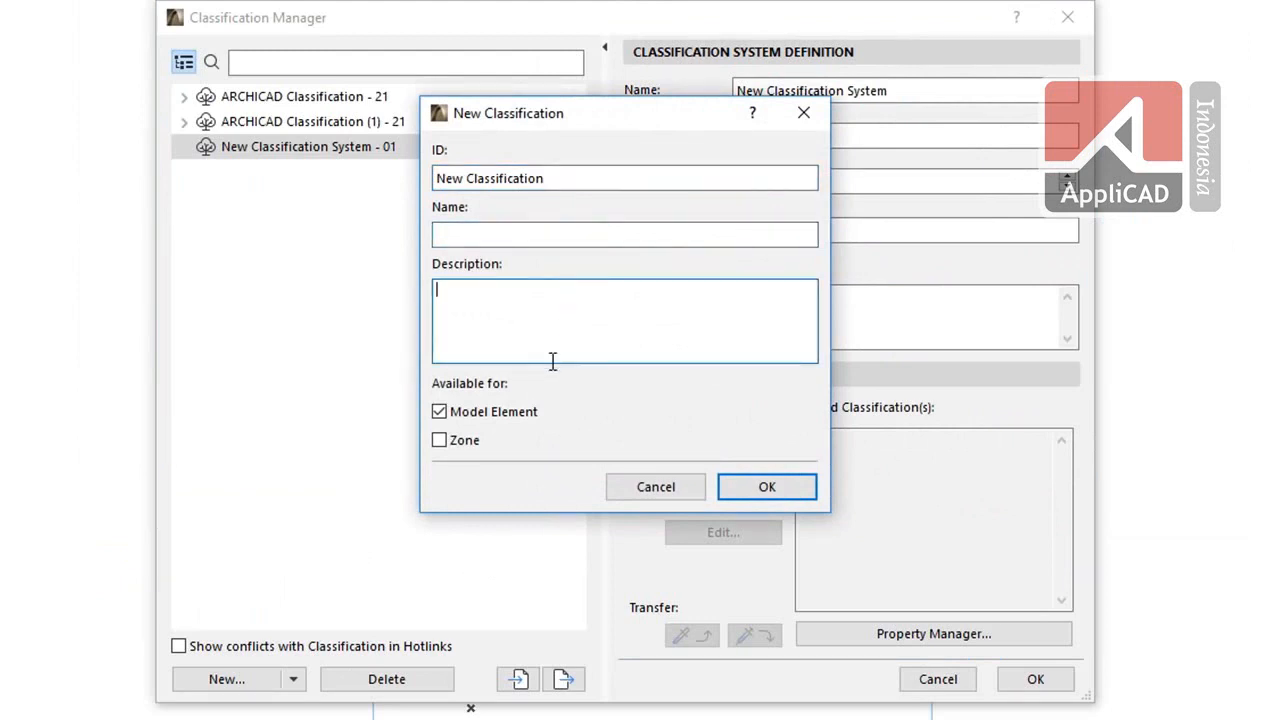
left_click(442, 416)
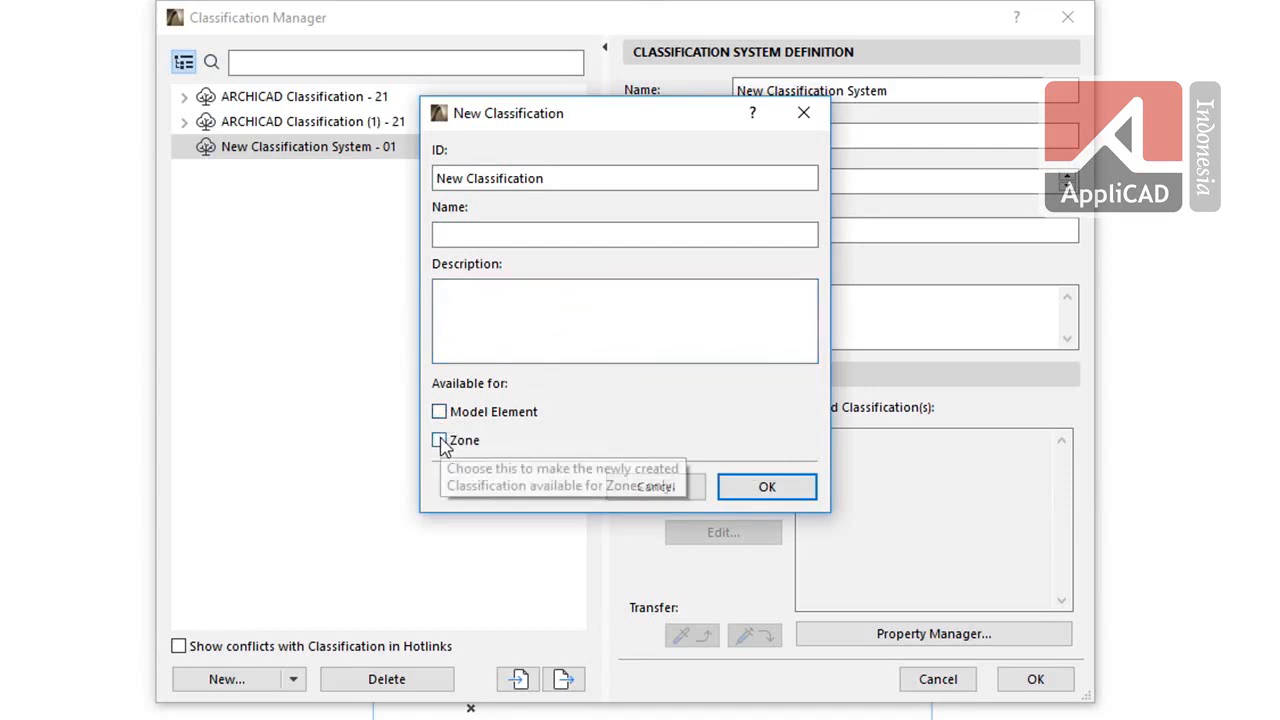
left_click(441, 442)
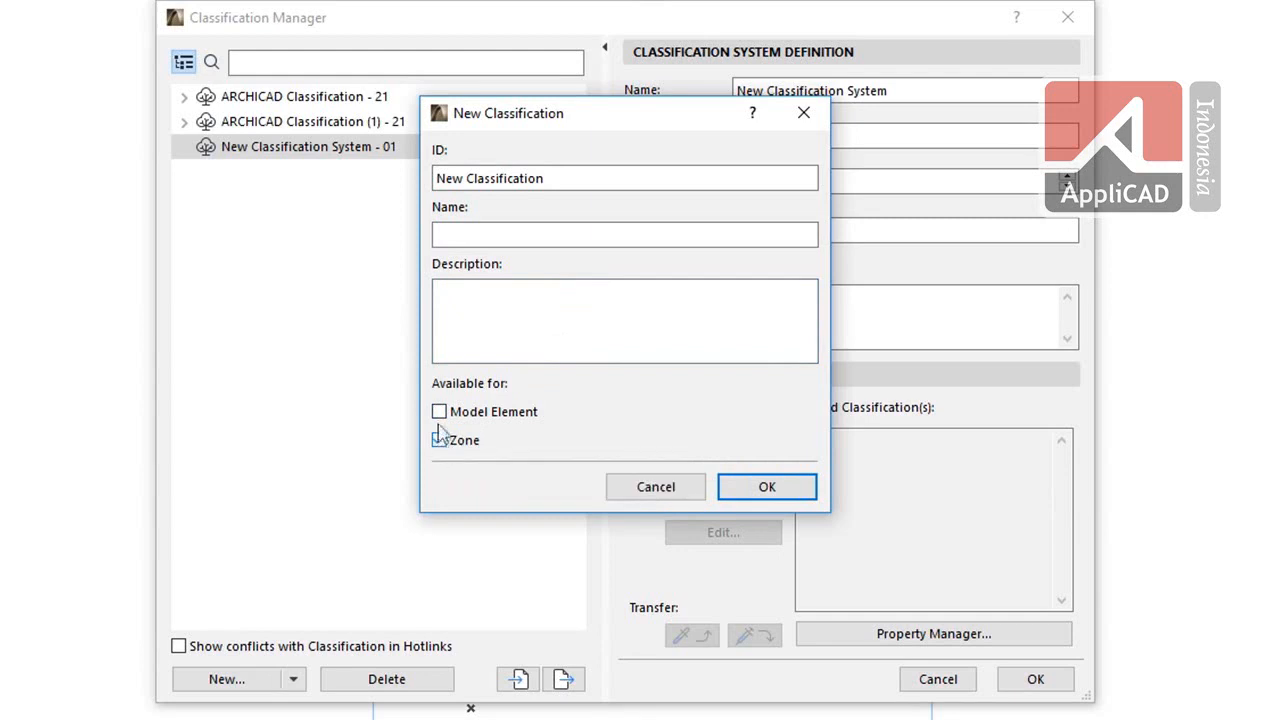
left_click(440, 414)
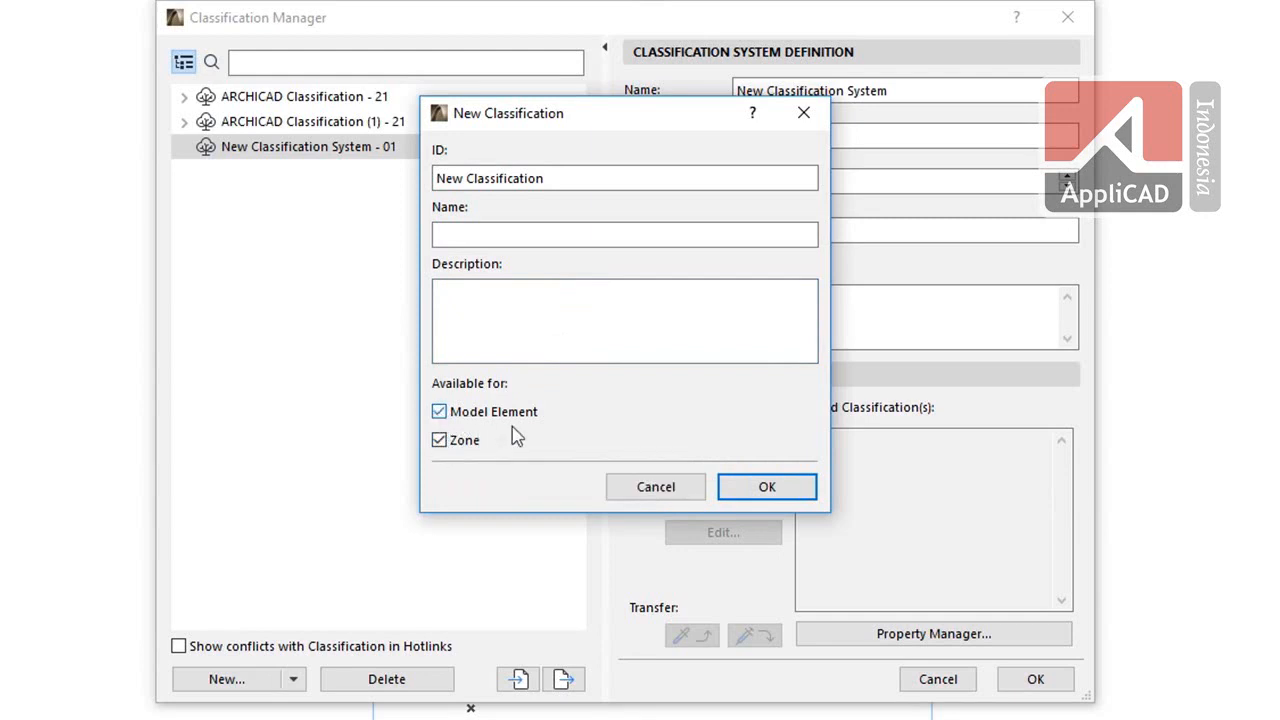
left_click(439, 416)
left_click(440, 441)
left_click(763, 489)
Step: Add a sub-classification in the New Classification branch, keeping its default ID and settings
left_click(293, 679)
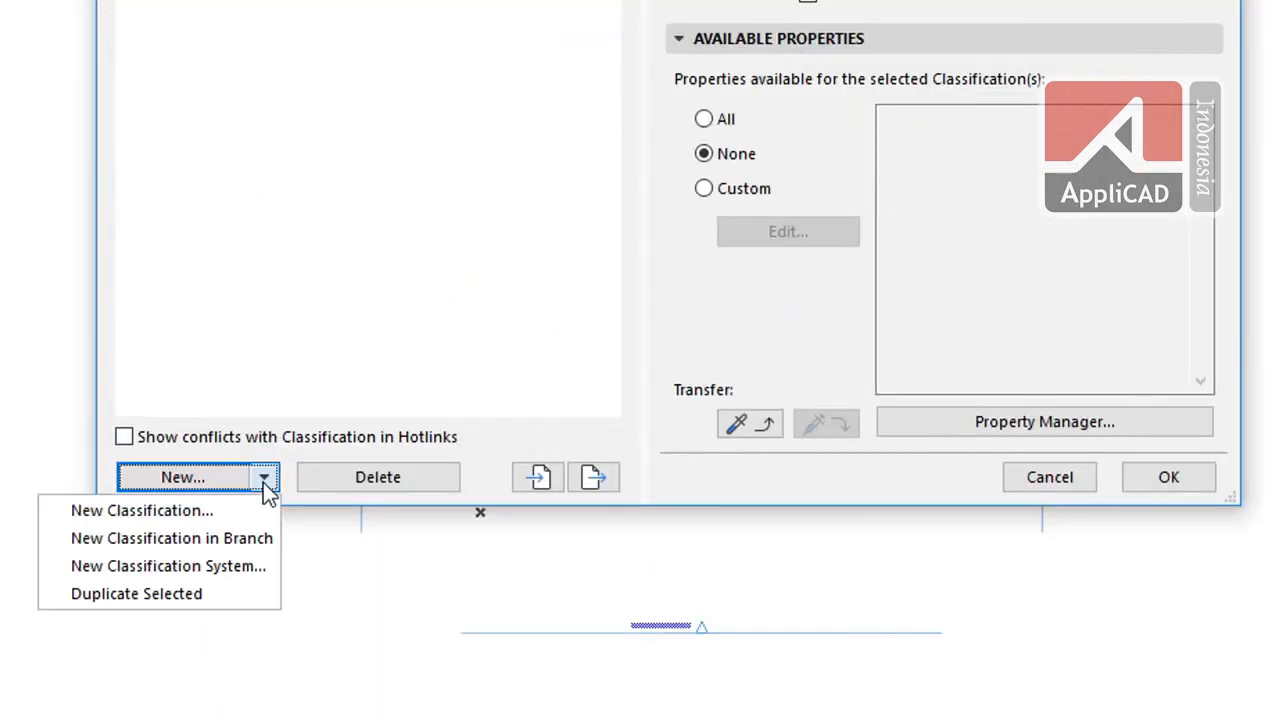
left_click(262, 539)
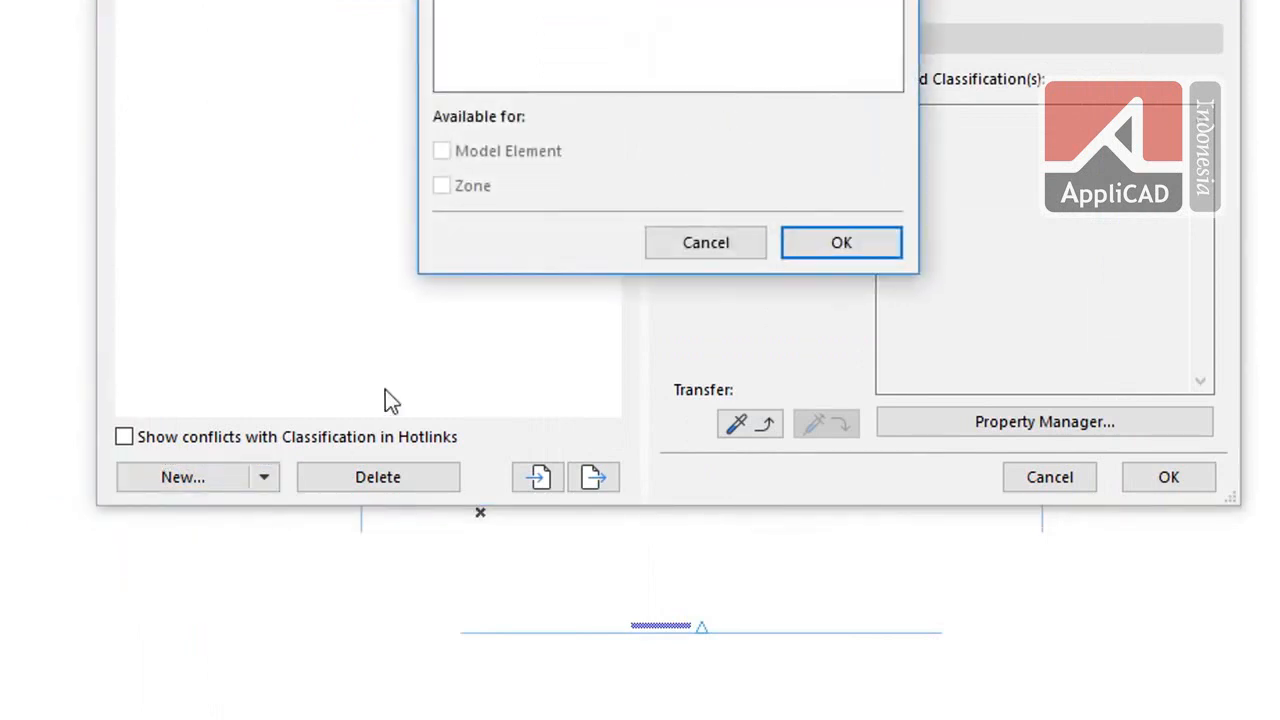
left_click(735, 489)
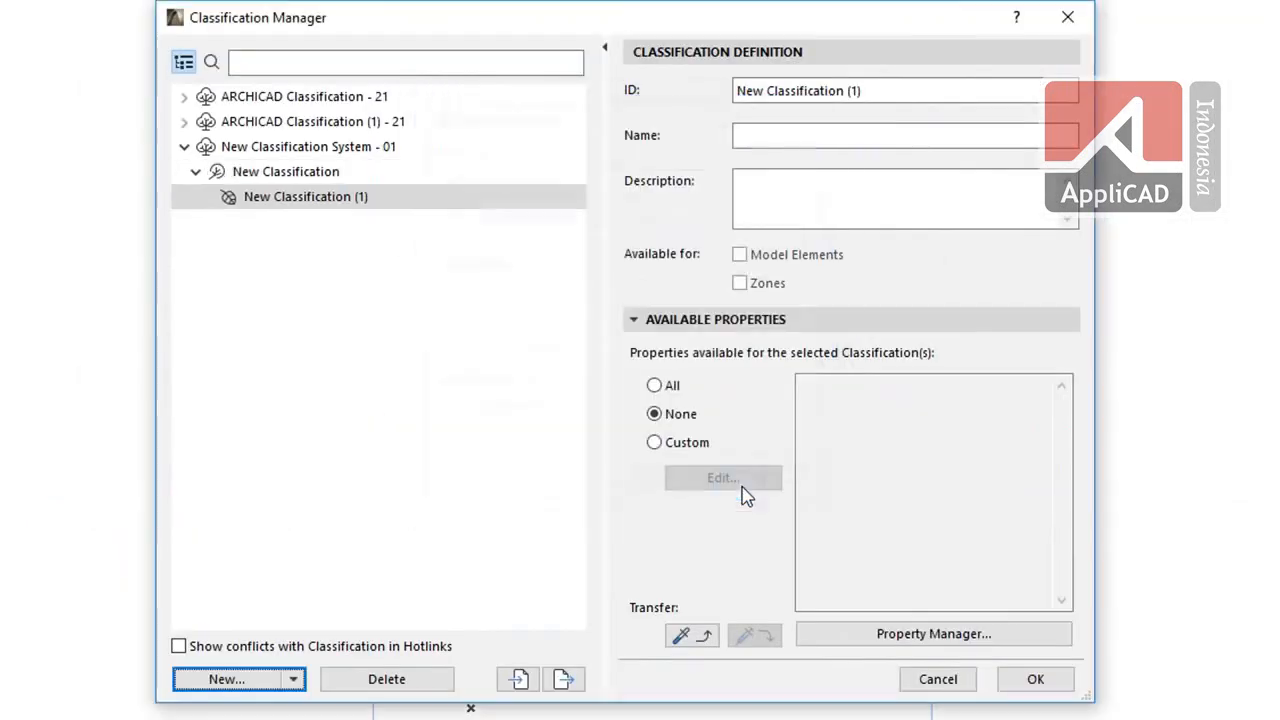
Step: Collapse the new system, check for classification conflicts in hotlinks, and turn the conflict display off again
left_click(197, 173)
left_click(185, 148)
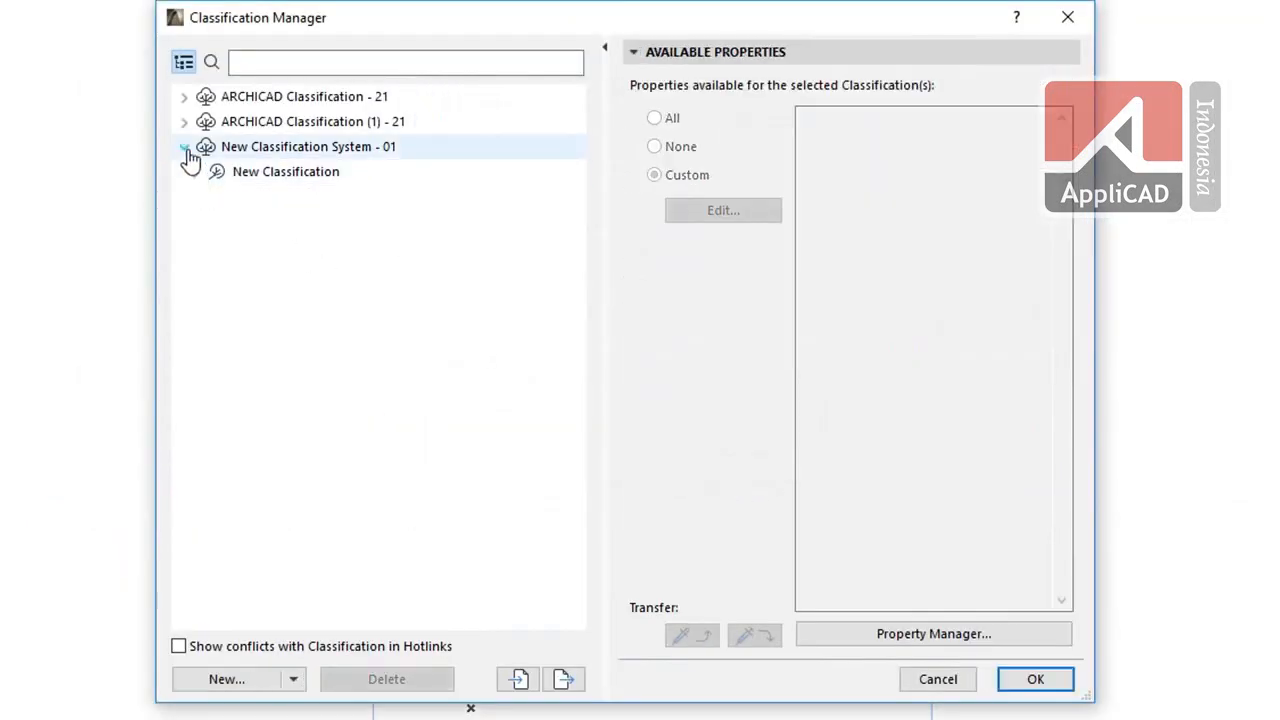
left_click(178, 646)
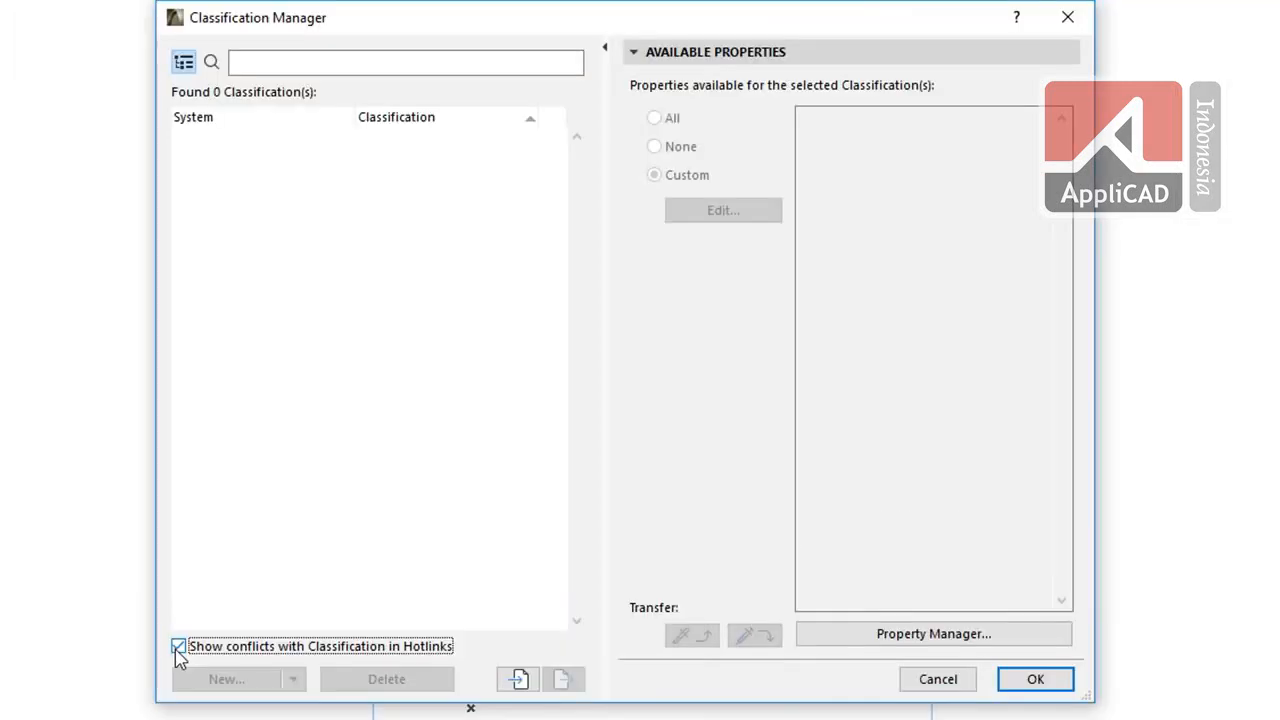
left_click(73, 592)
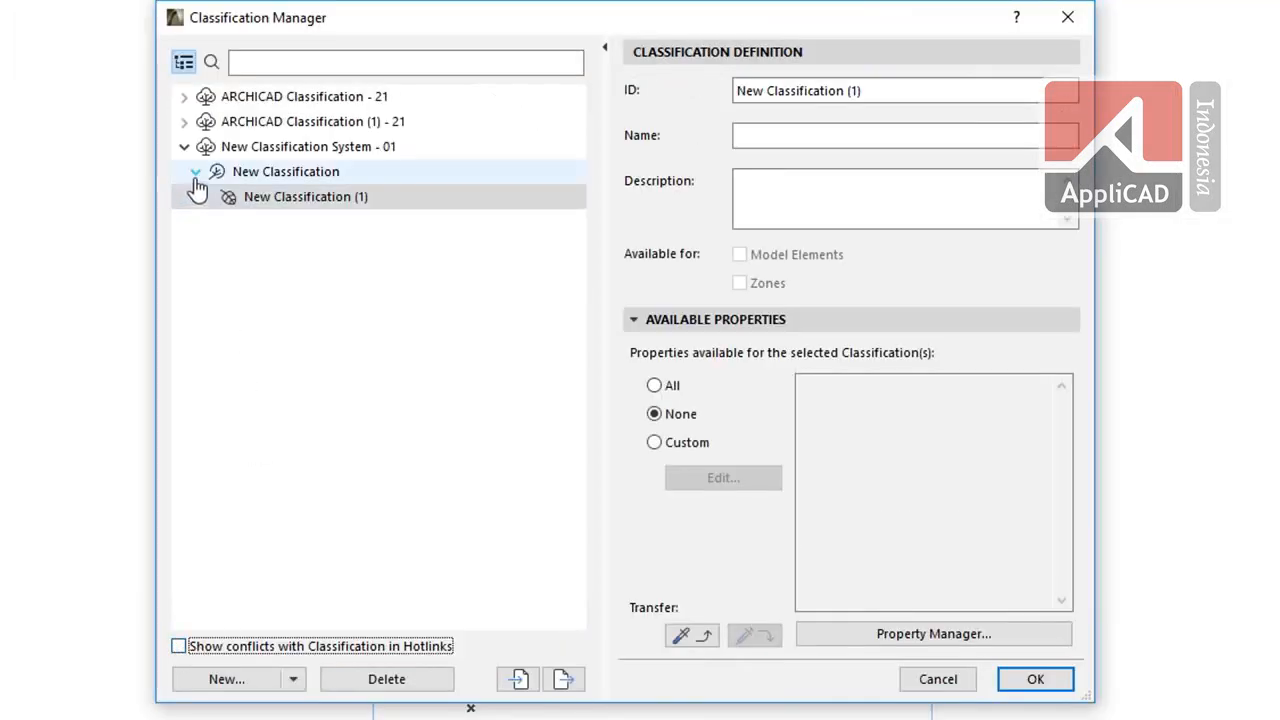
Step: Delete the New Classification (1) sub-classification and collapse the New Classification System - 01 tree
left_click(388, 680)
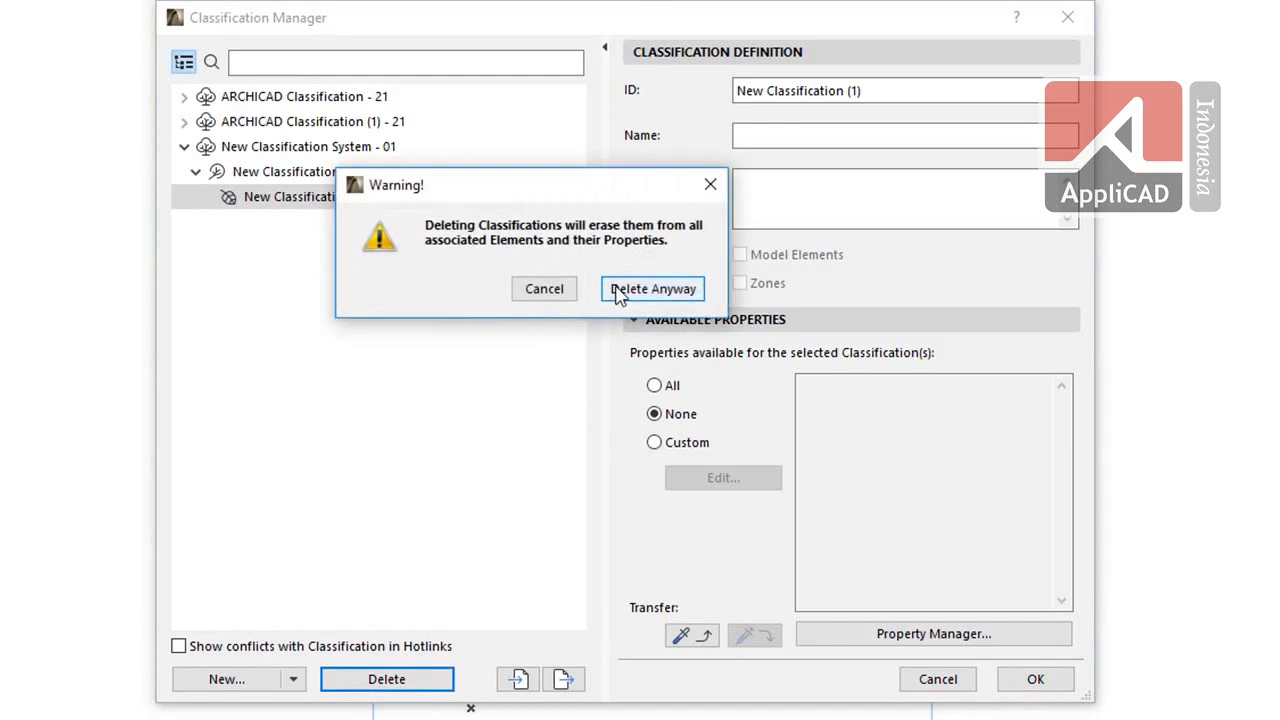
left_click(616, 287)
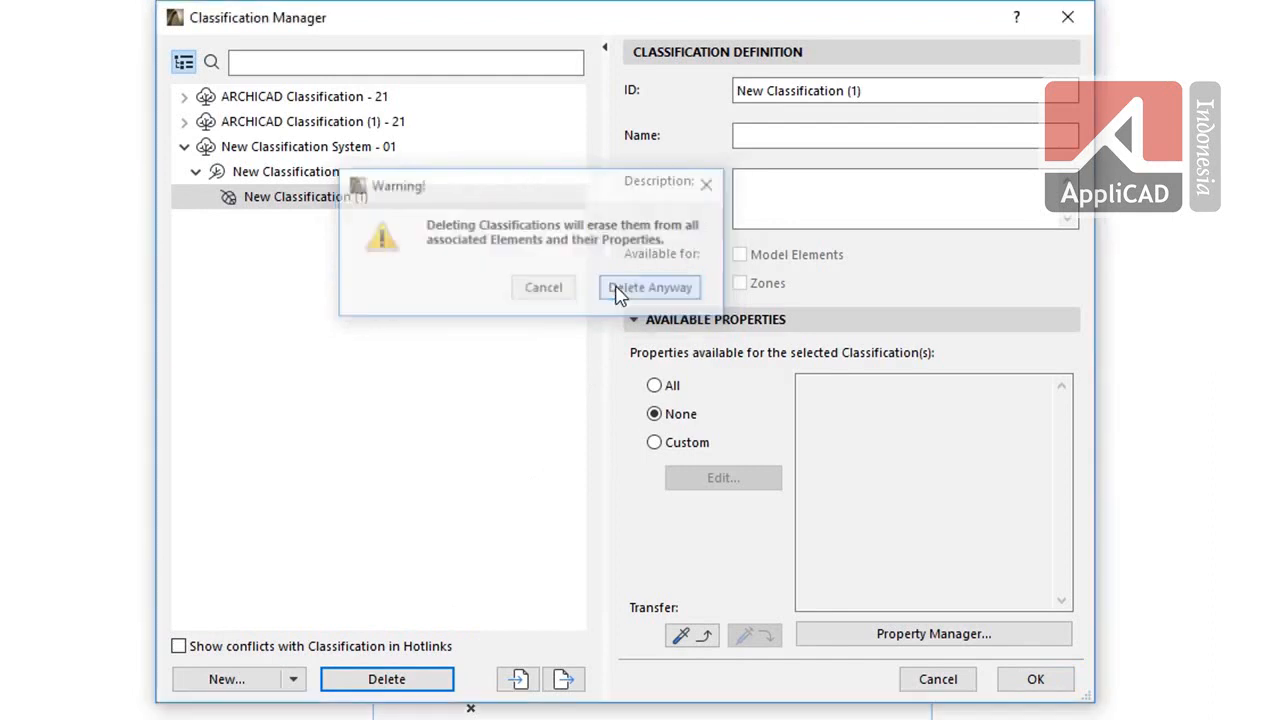
left_click(184, 148)
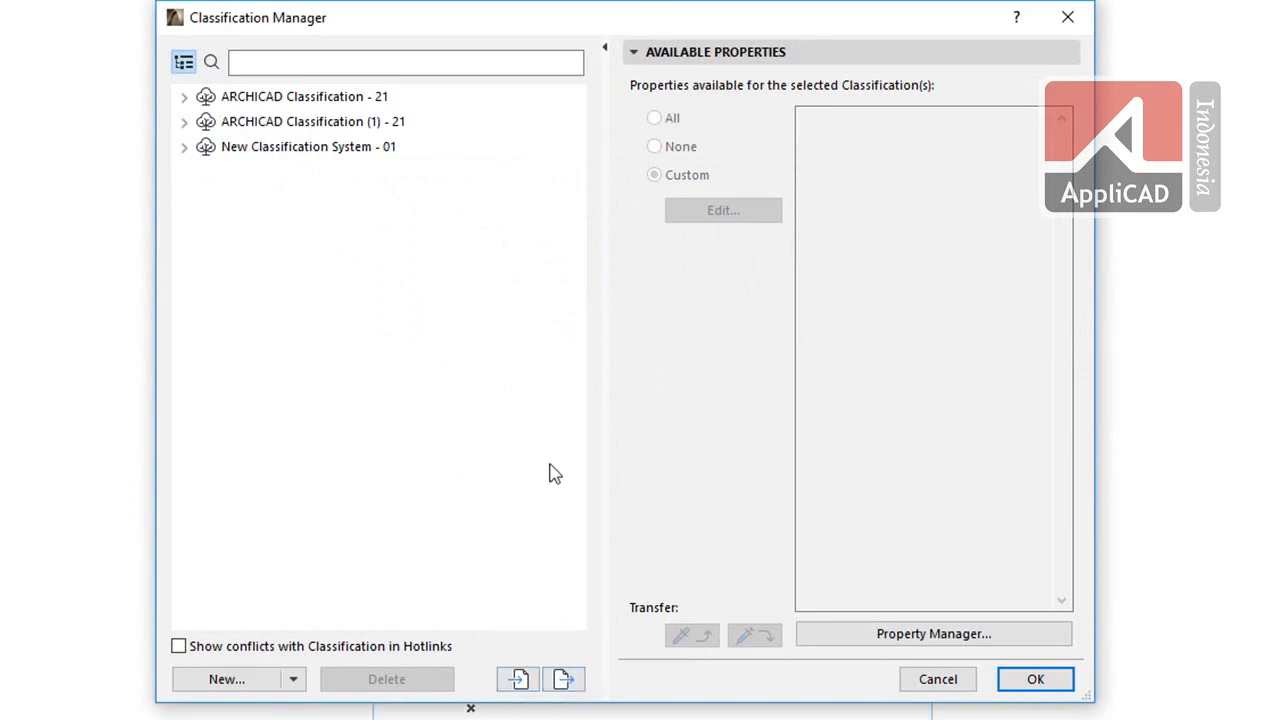
Step: Examine the definitions and available properties of the ARCHICAD Classification - 21 system and its Construction Element classification
left_click(323, 95)
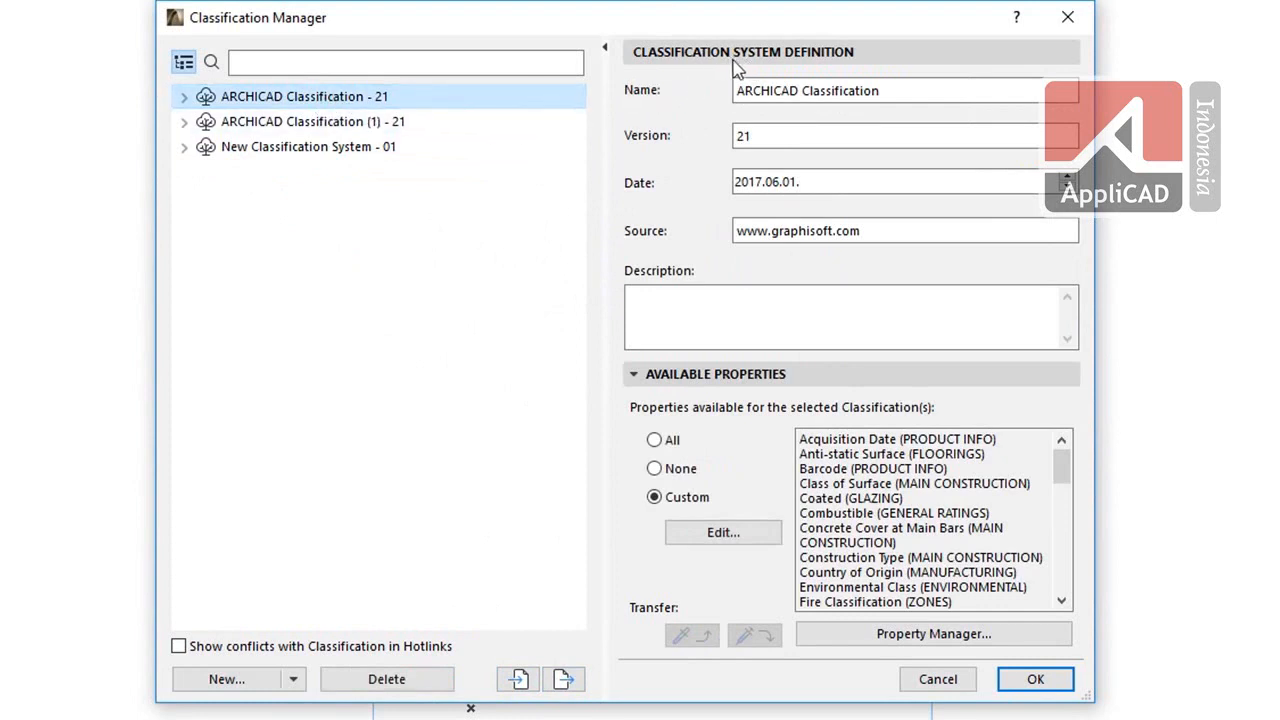
left_click(184, 96)
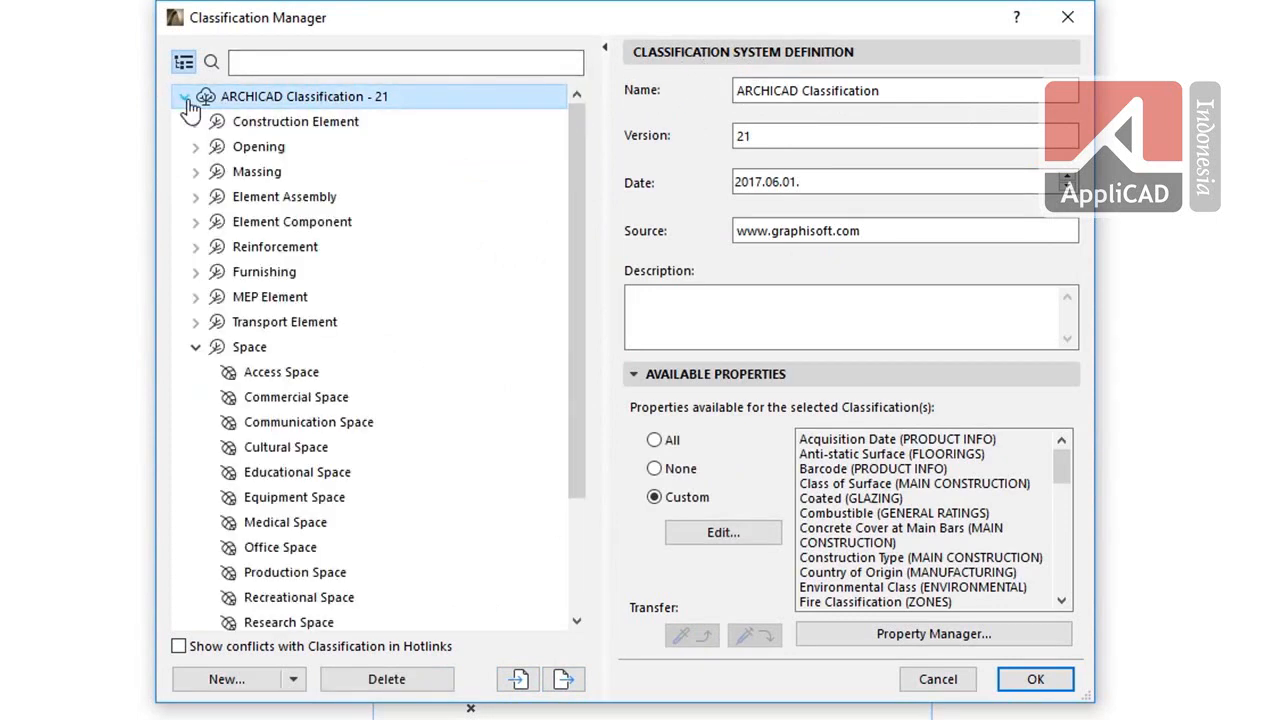
left_click(258, 122)
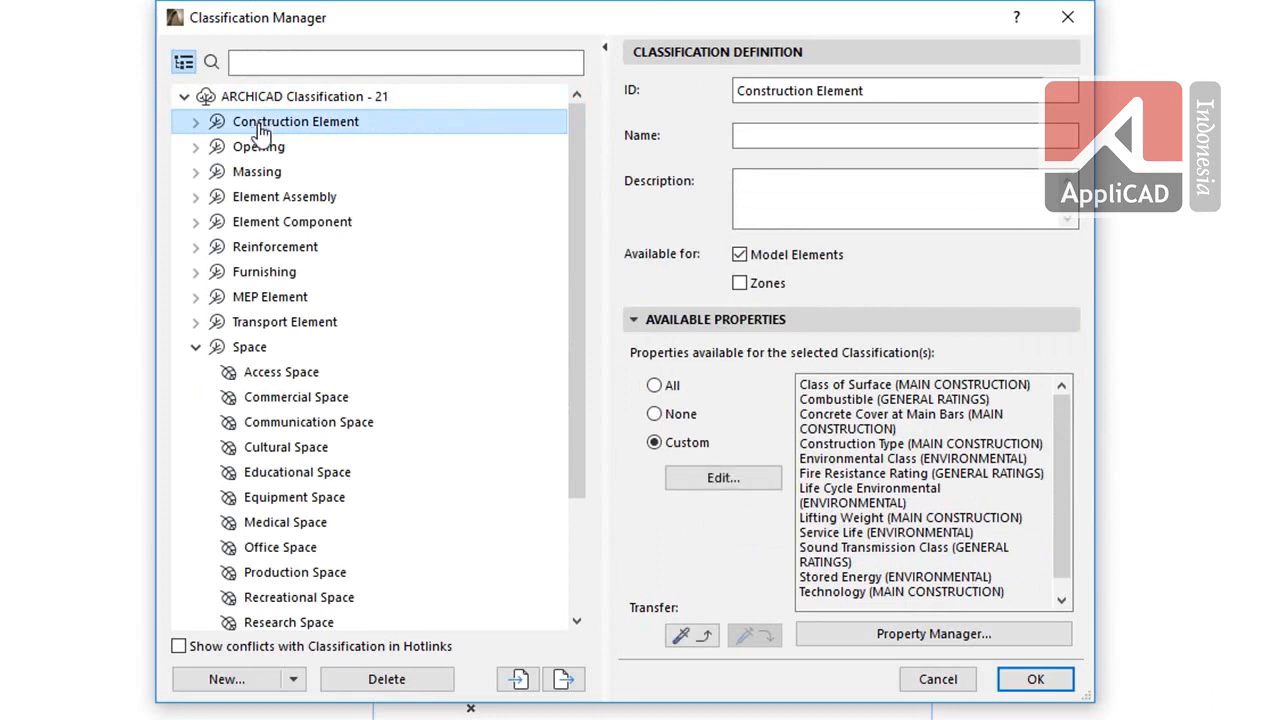
Step: Check the available properties shared by Construction Element and Opening, and set the ARCHICAD Classification - 21 system's date to 2015.06.01
left_click(260, 148, "shift")
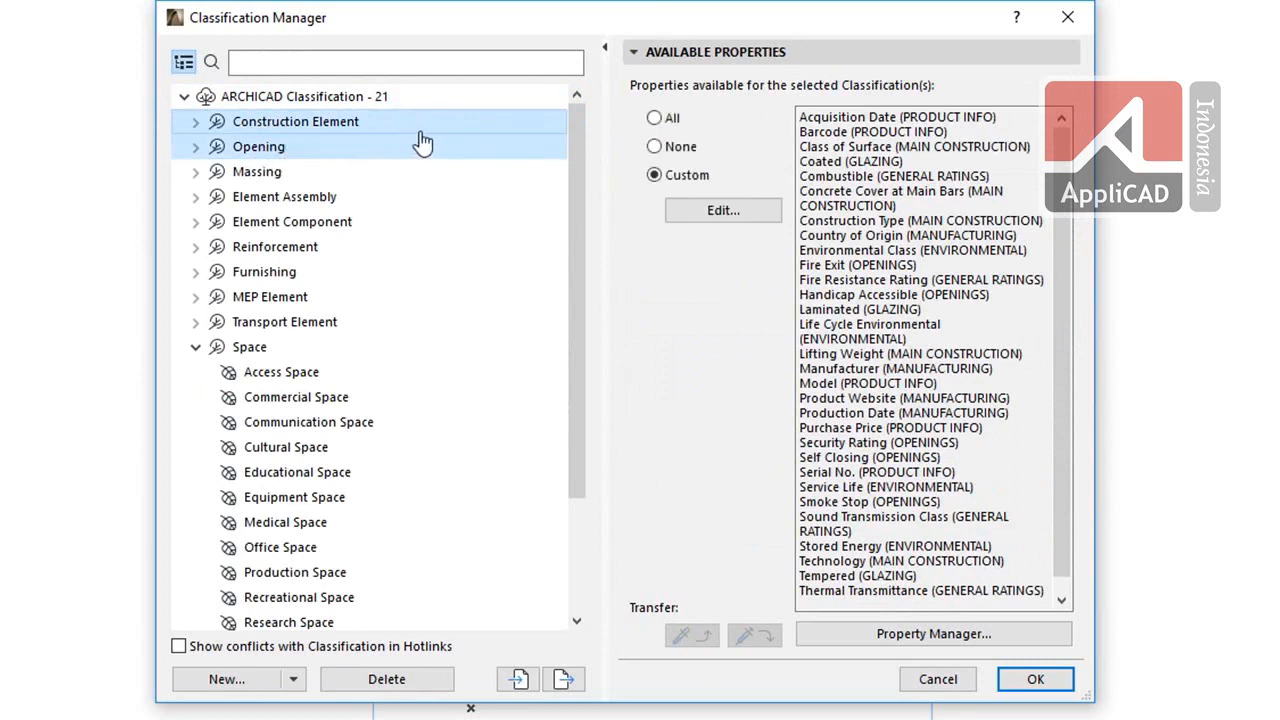
left_click(204, 100)
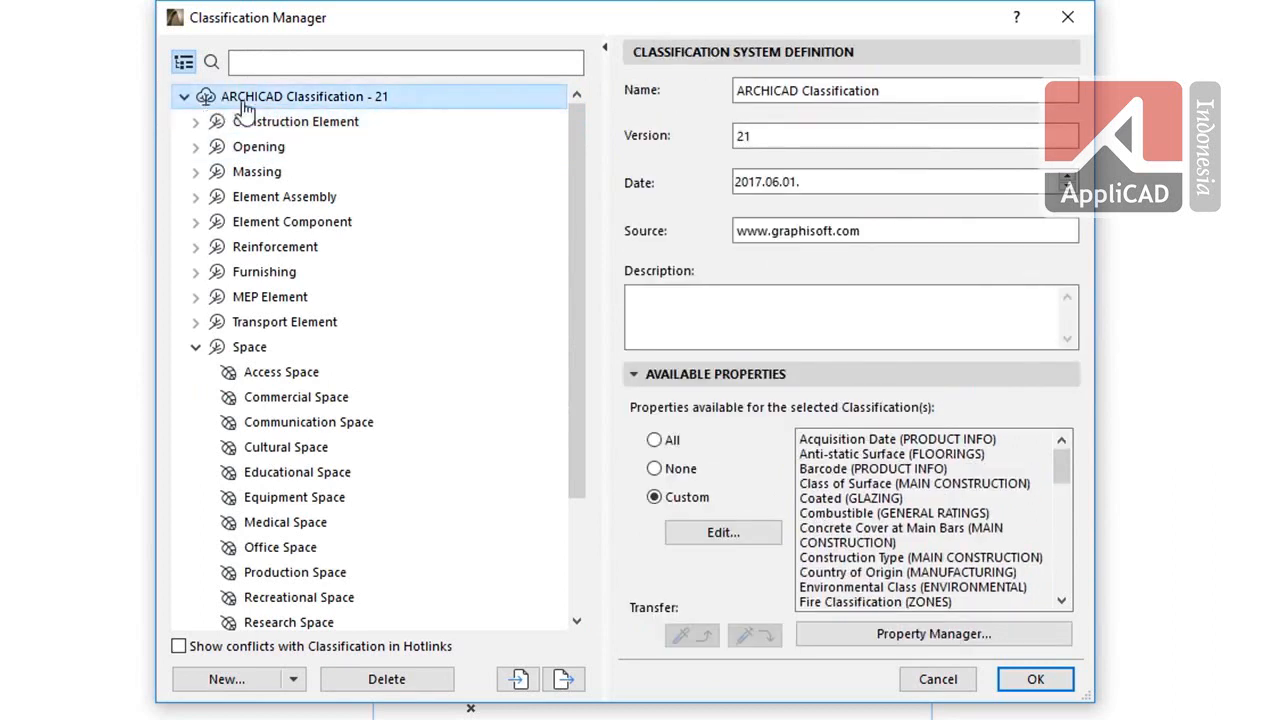
left_click(917, 92)
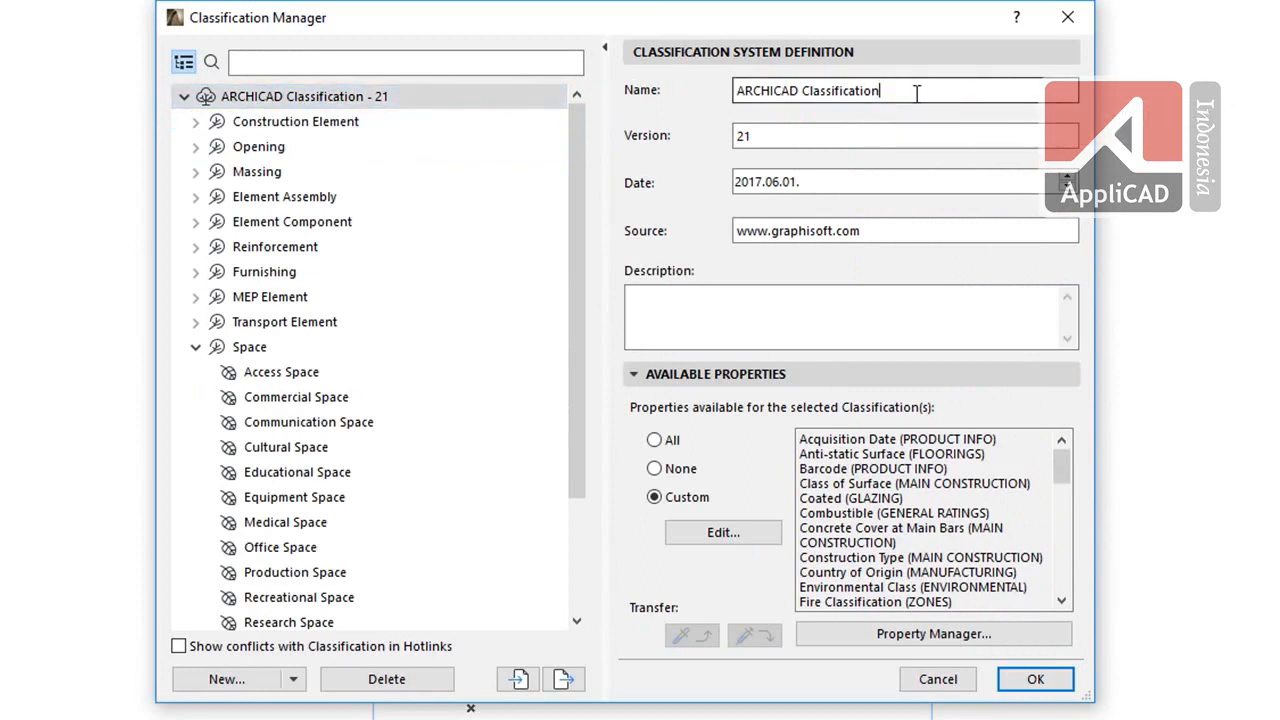
left_click(921, 131)
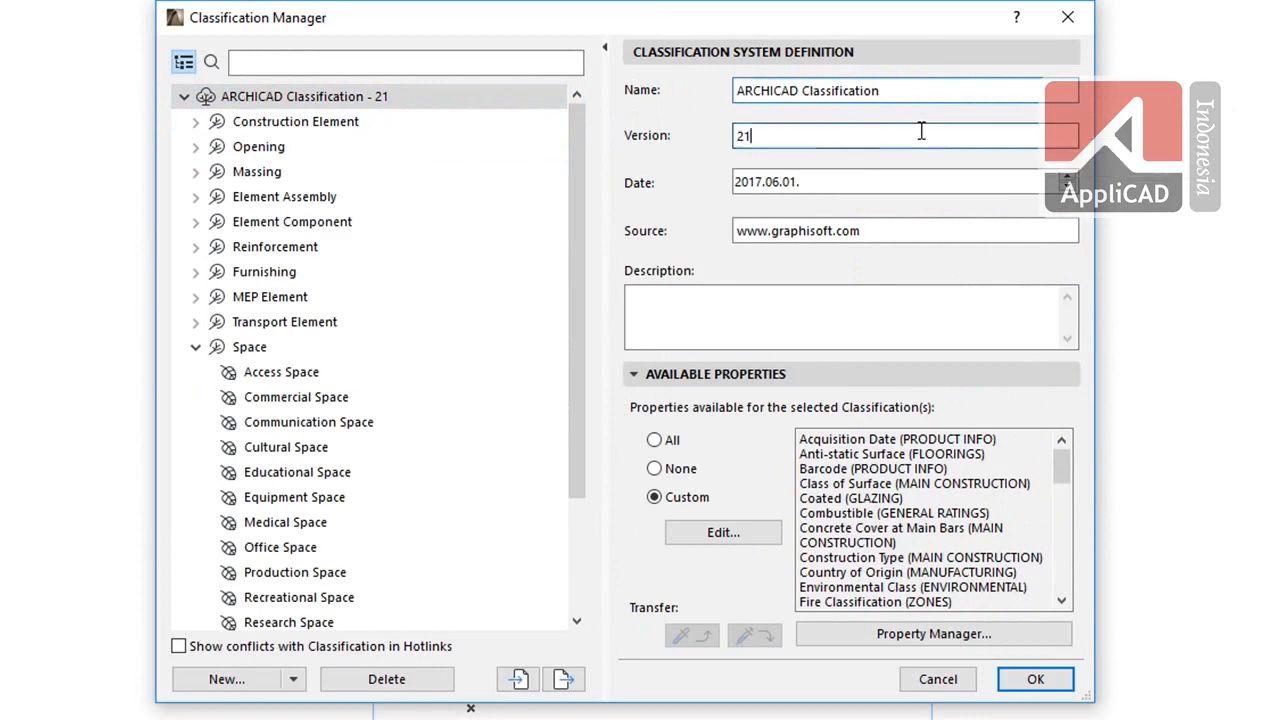
left_click(1066, 189)
left_click(1066, 189)
left_click(1040, 222)
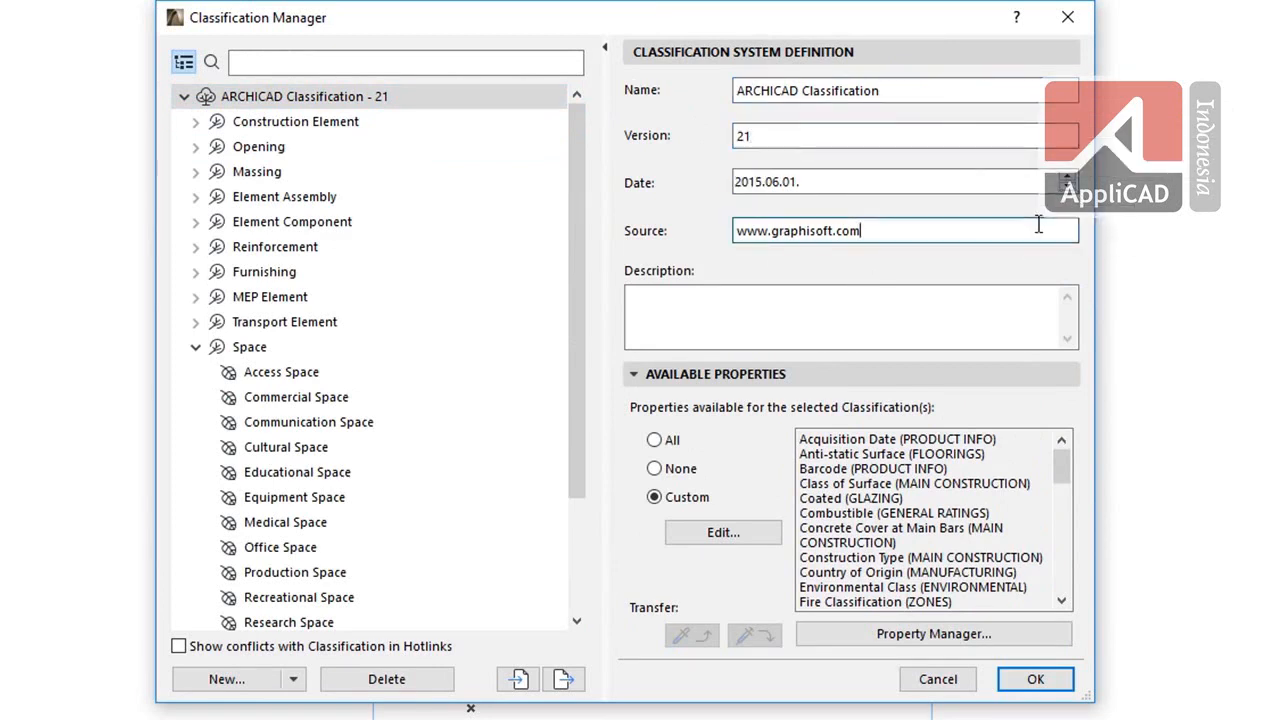
left_click(994, 289)
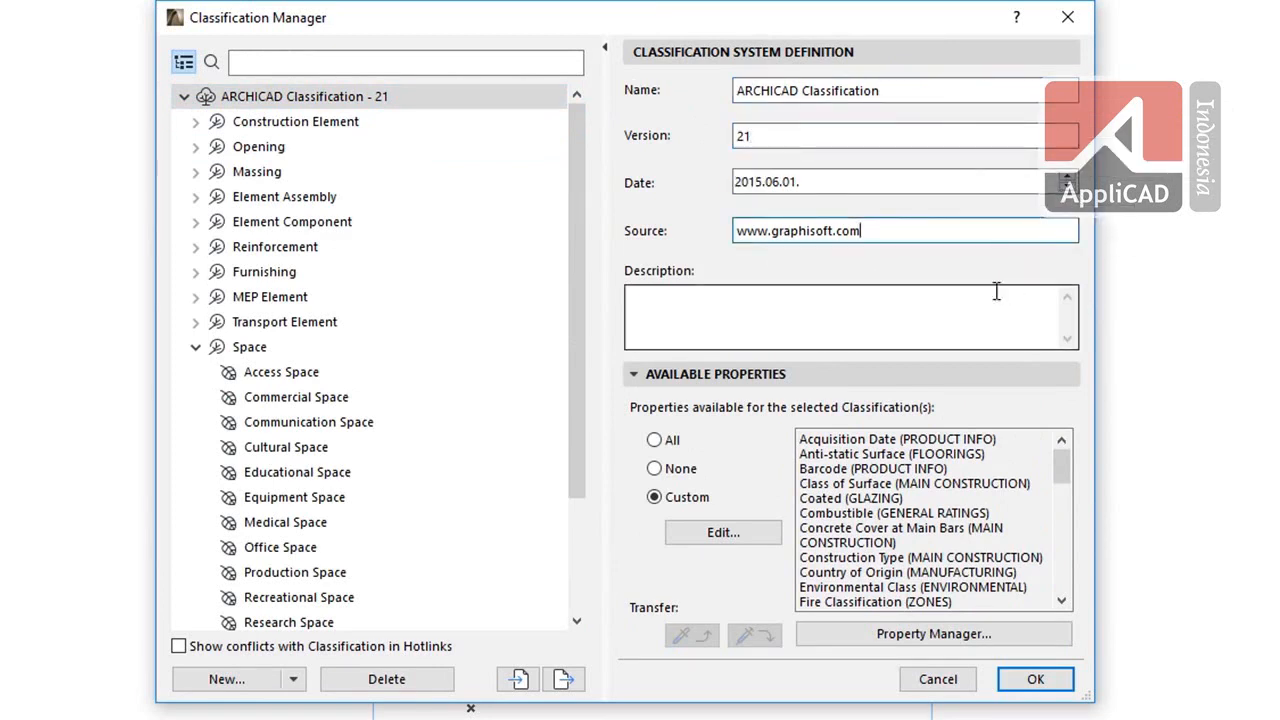
Step: Rename the ARCHICAD Classification - 21 system as 1, keeping its version number
left_click(378, 140)
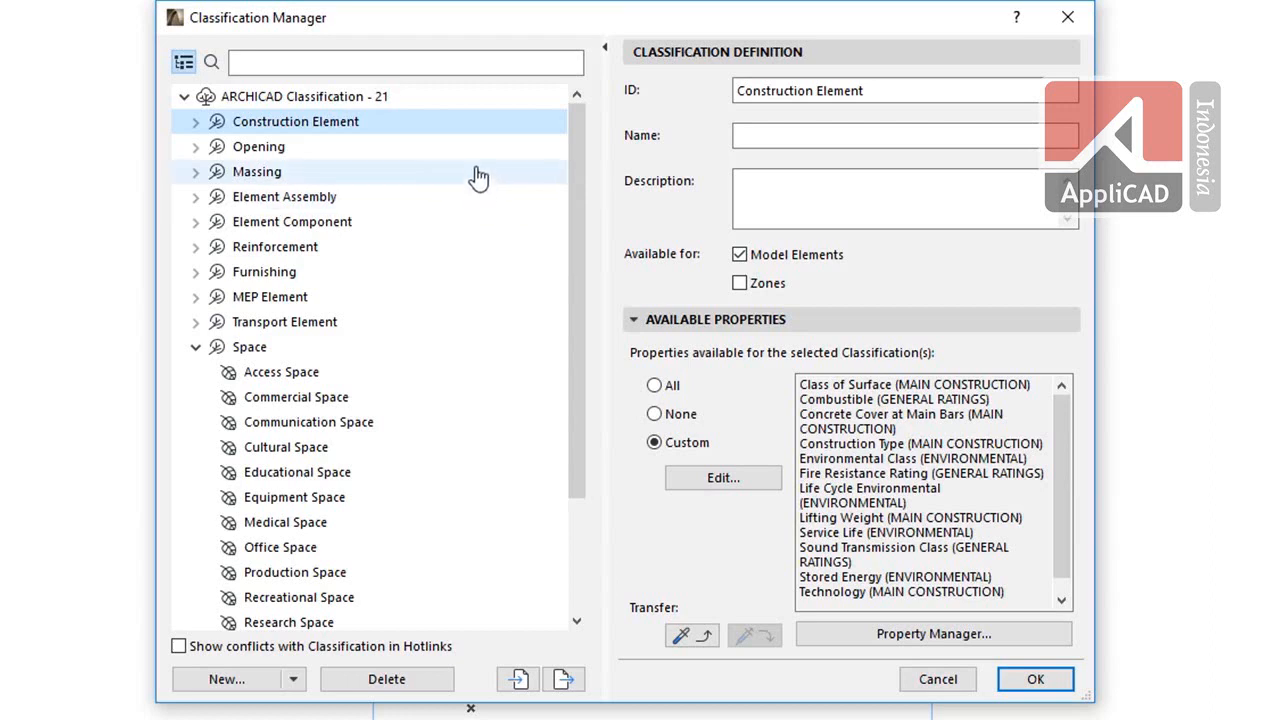
left_click(452, 98)
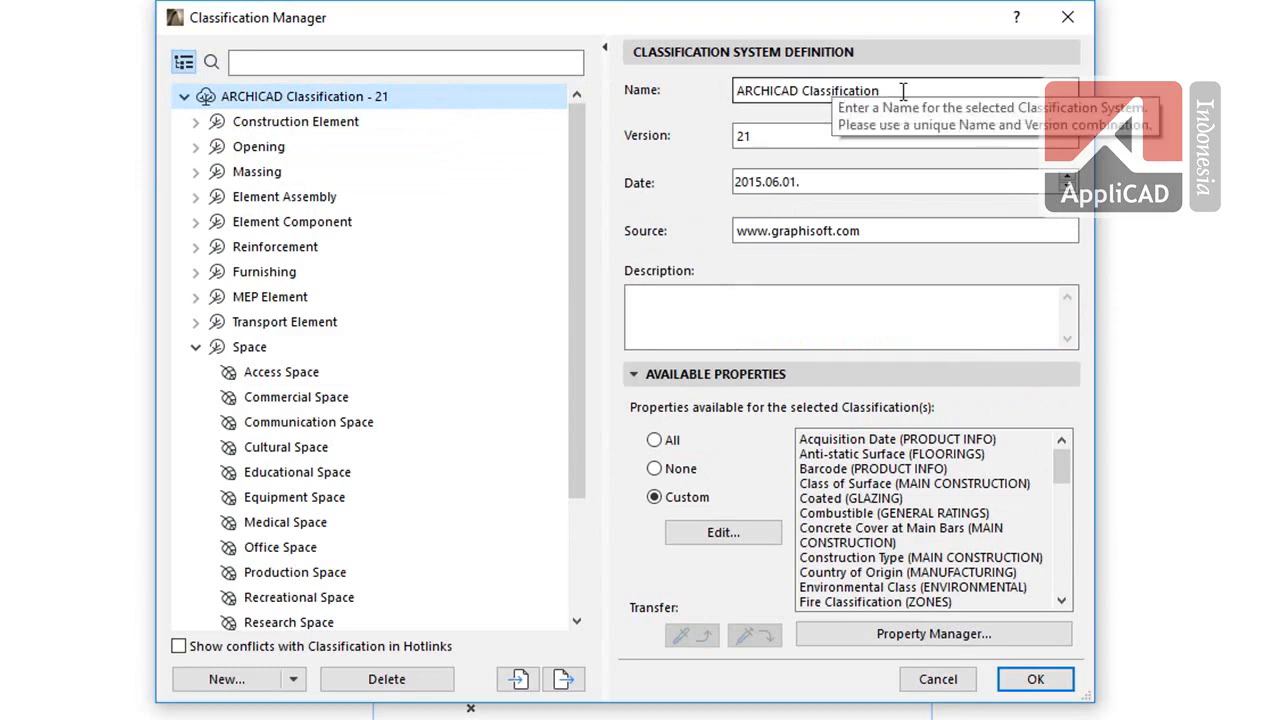
left_click_drag(903, 91, 733, 91)
key("BackSpace")
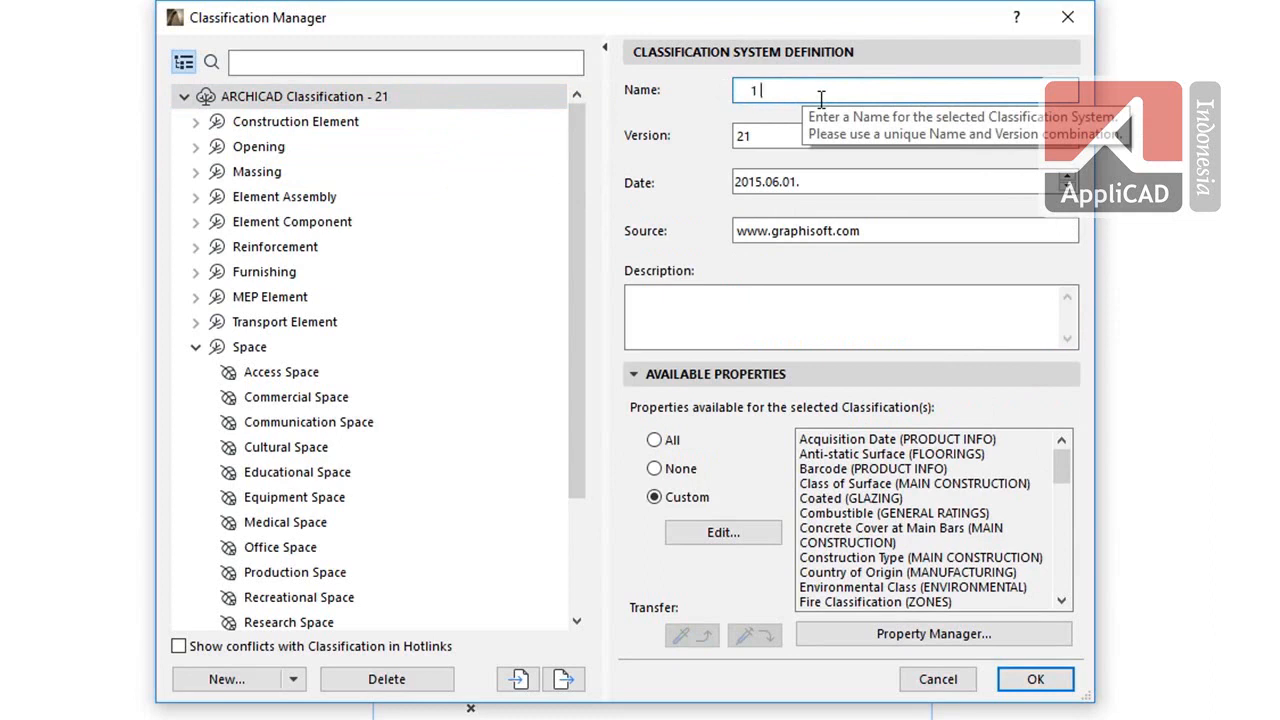
type("1")
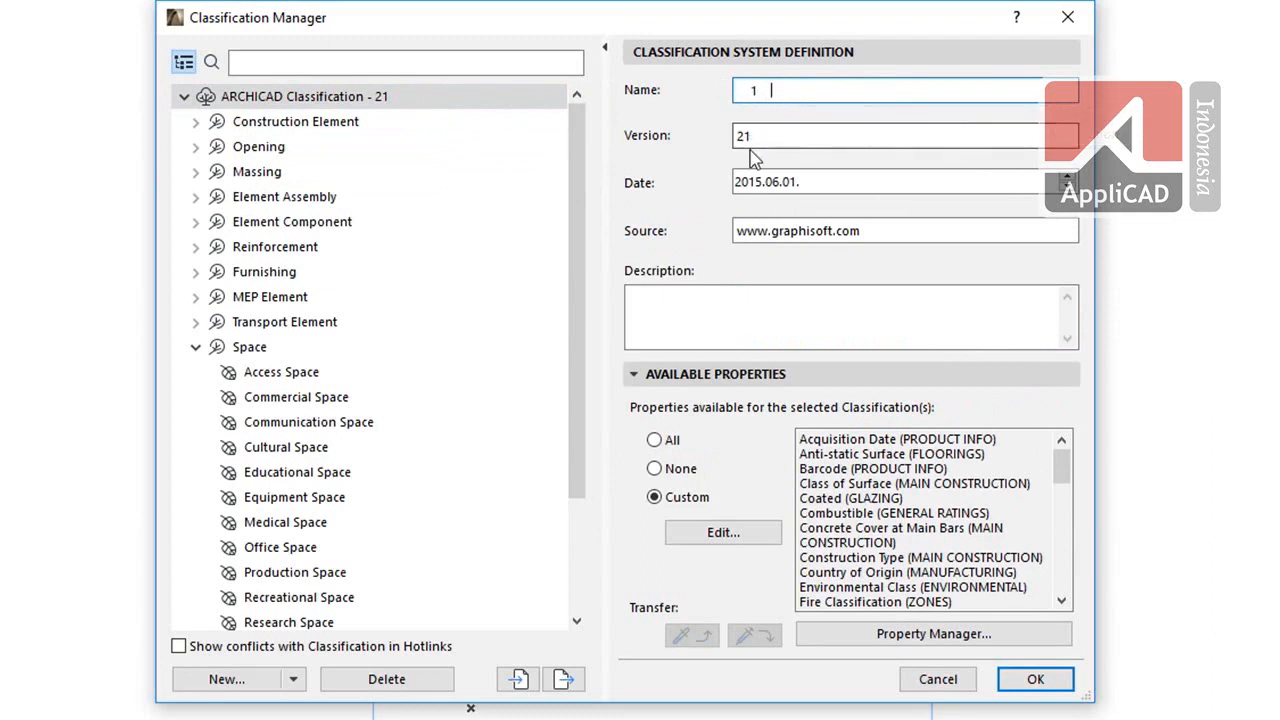
left_click(632, 376)
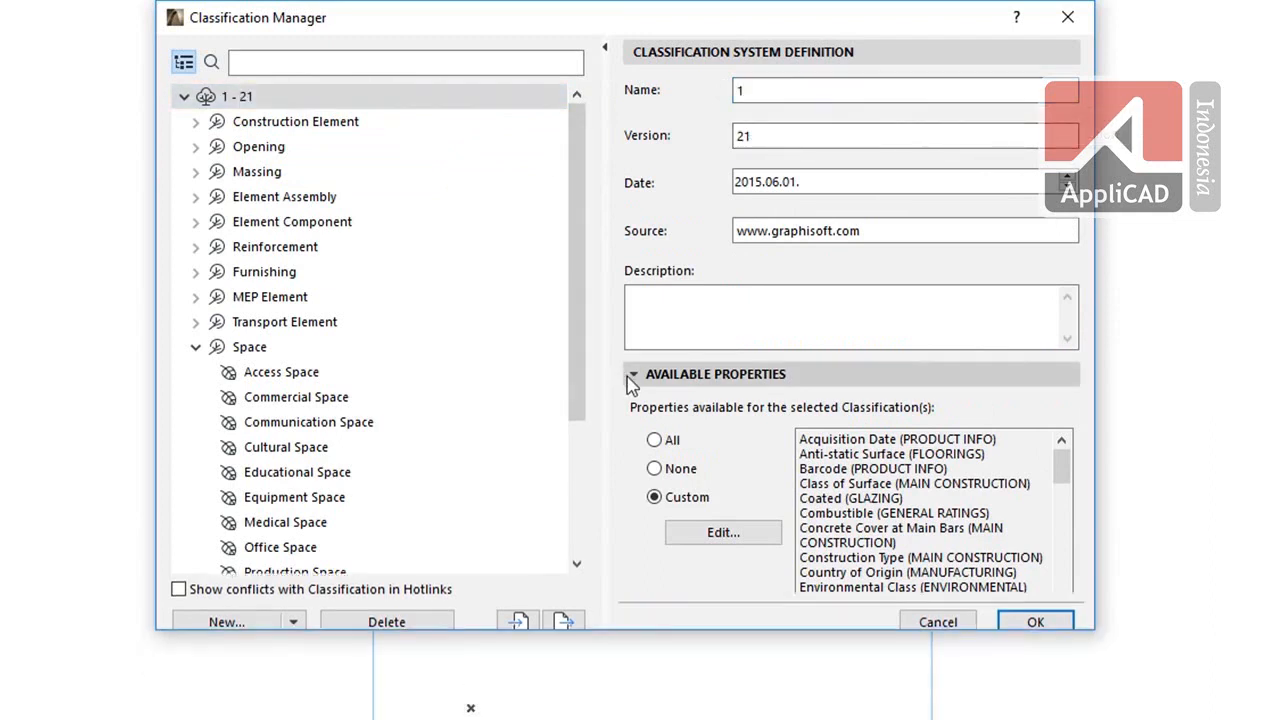
left_click(632, 376)
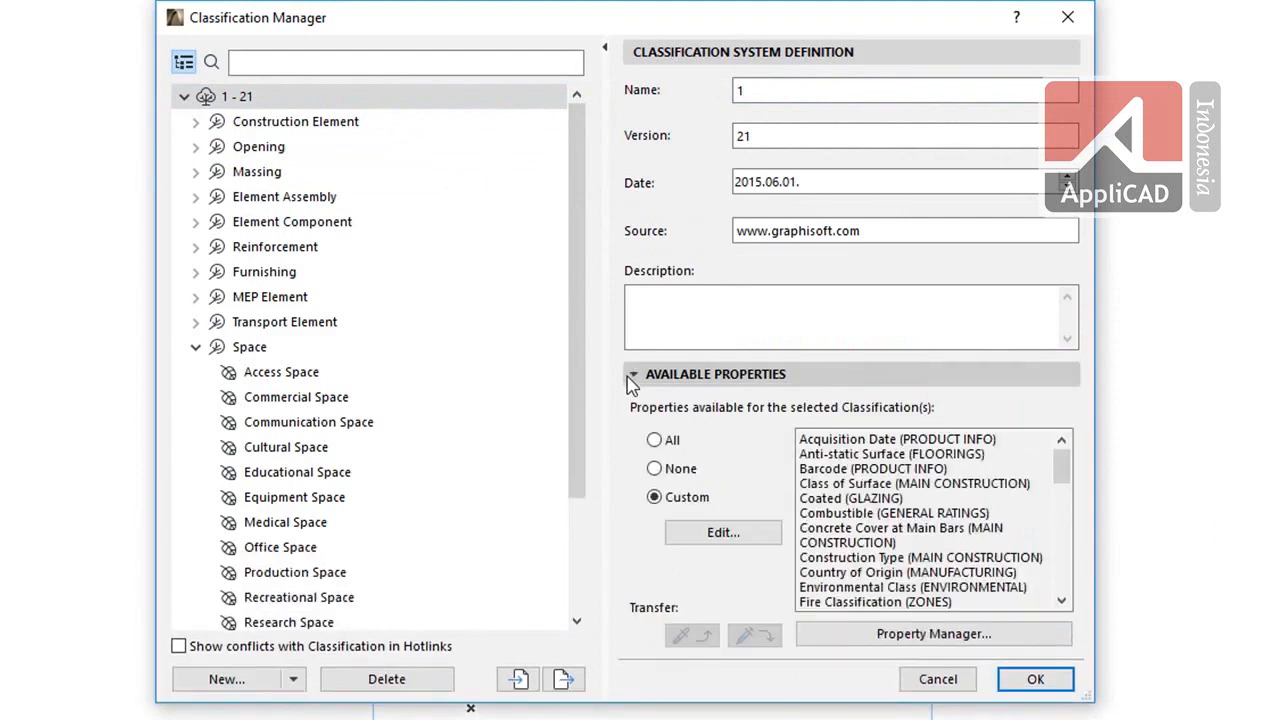
Step: Examine the available properties of Construction Element alone and in combination with Opening
left_click(410, 127)
mouse_move(1068, 425)
left_mouse_down()
mouse_move(1068, 452)
mouse_move(1068, 433)
left_mouse_up()
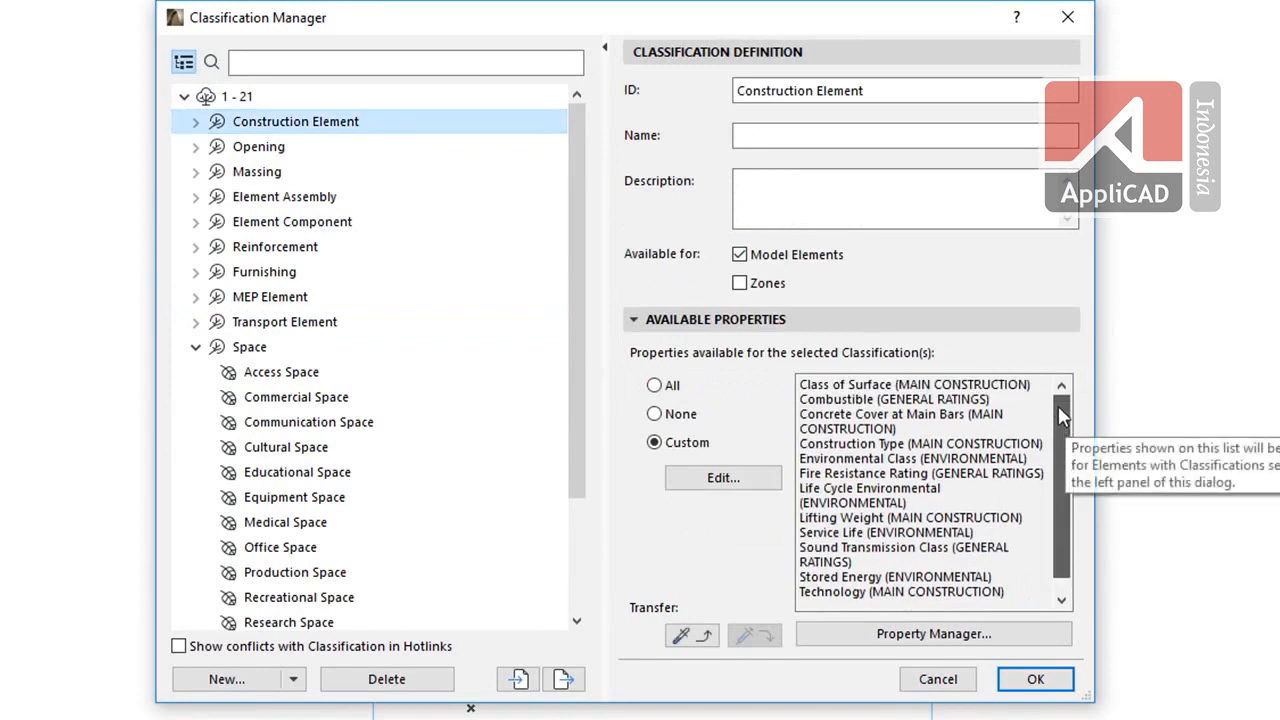
left_click(505, 147, "ctrl")
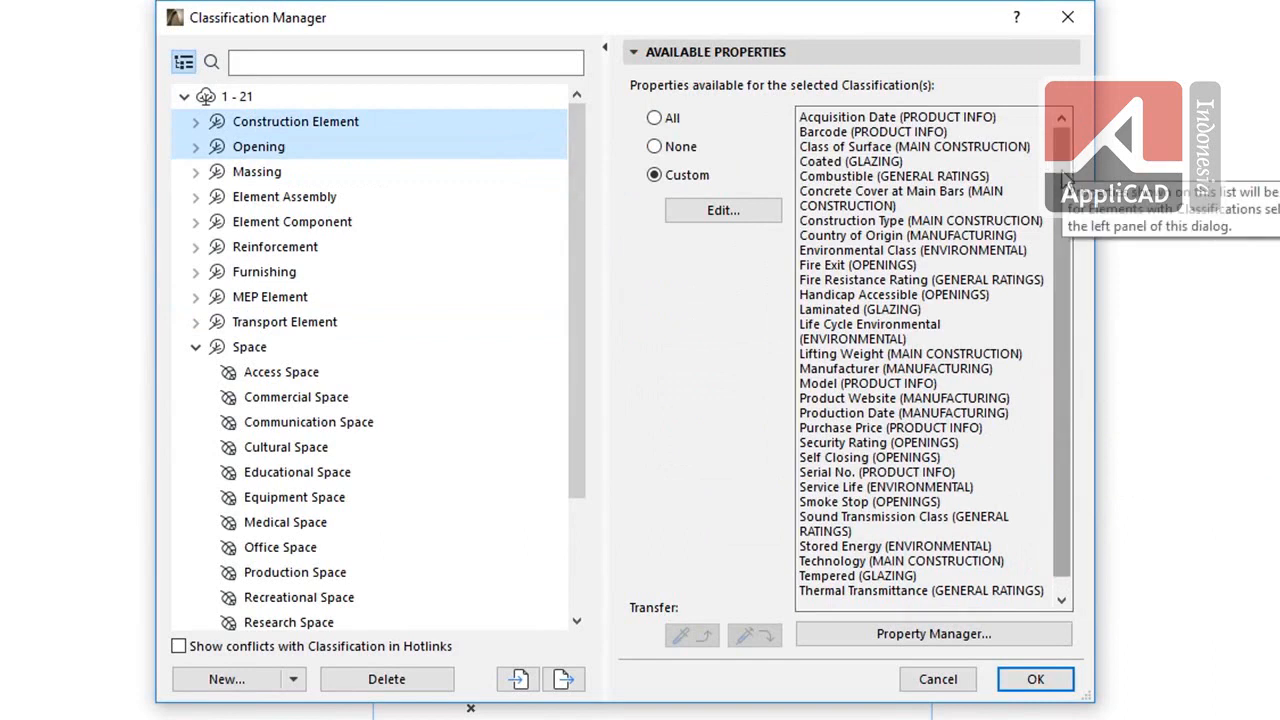
scroll(1062, 188, "down", 1)
scroll(1062, 188, "up", 1)
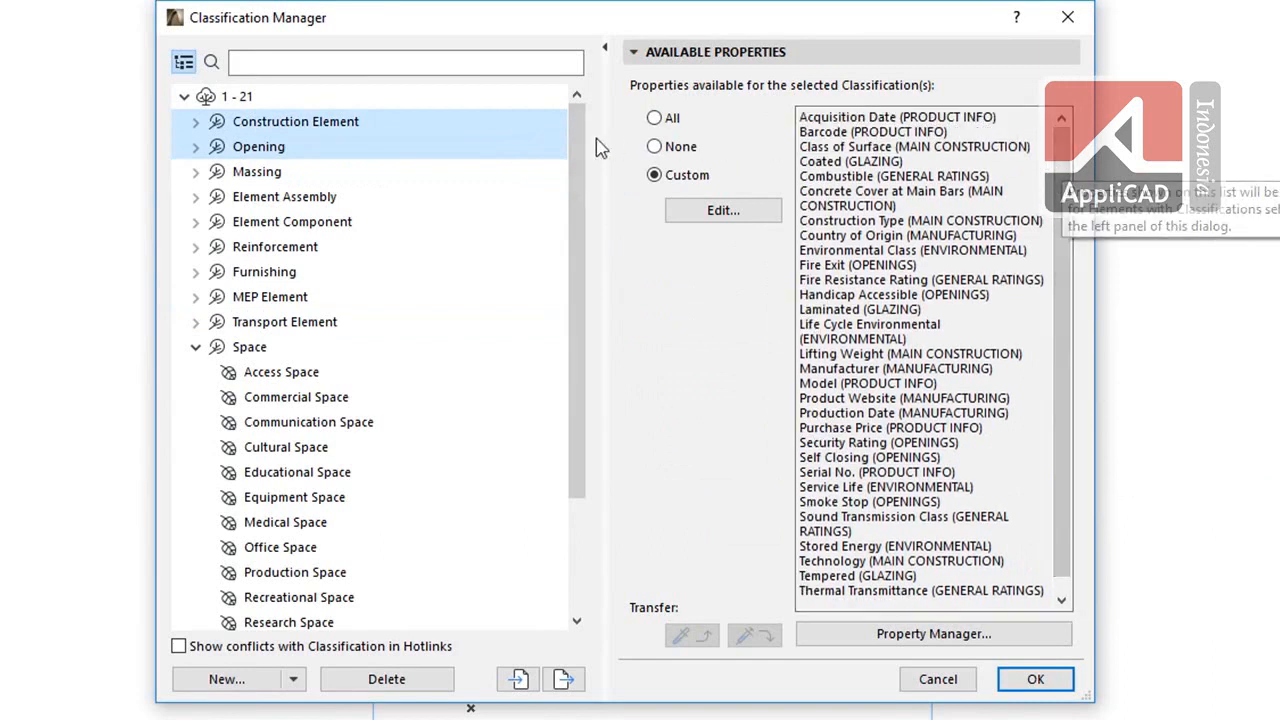
Step: Try the All and None property availability options for Construction Element, and return it to Custom
left_click(420, 124)
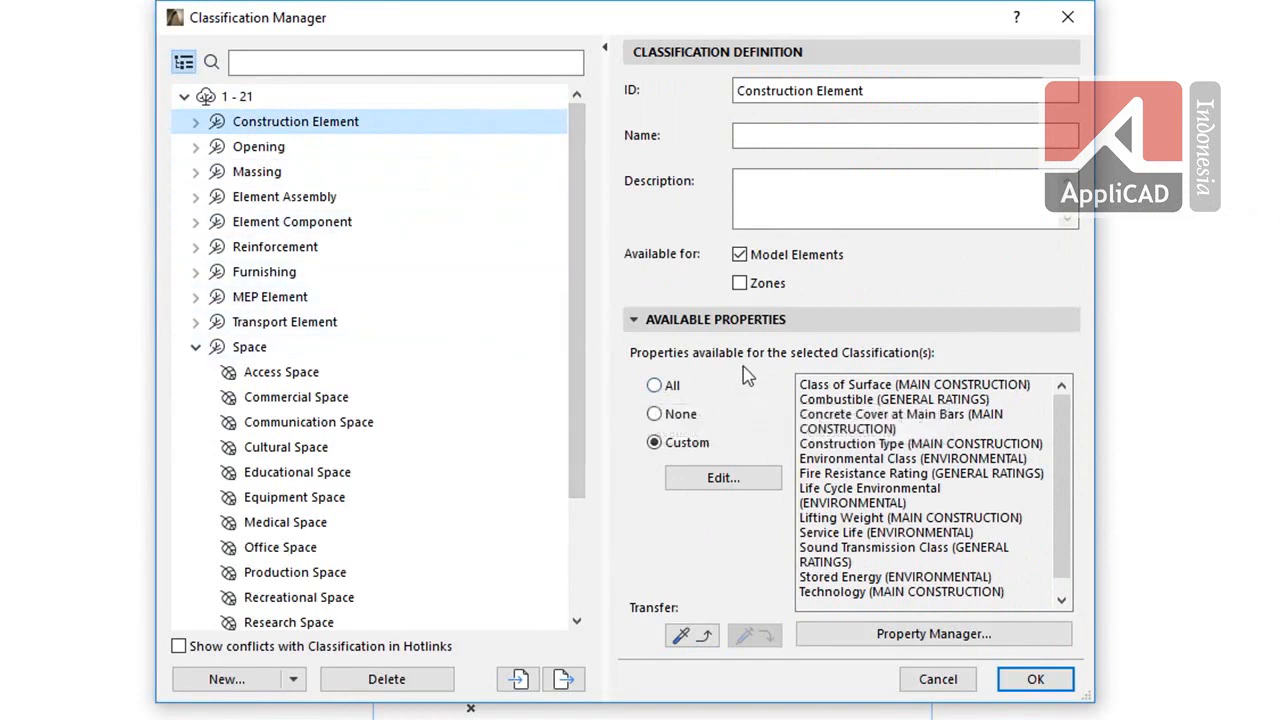
left_click(656, 386)
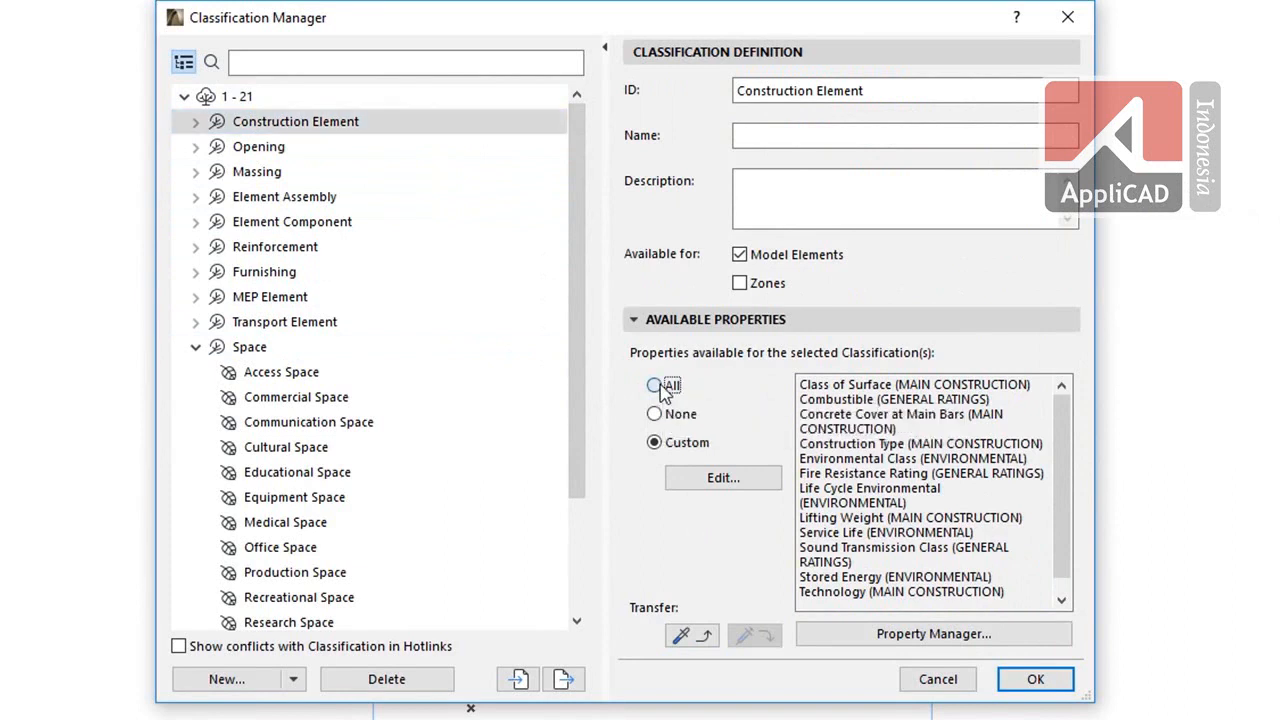
left_click(656, 414)
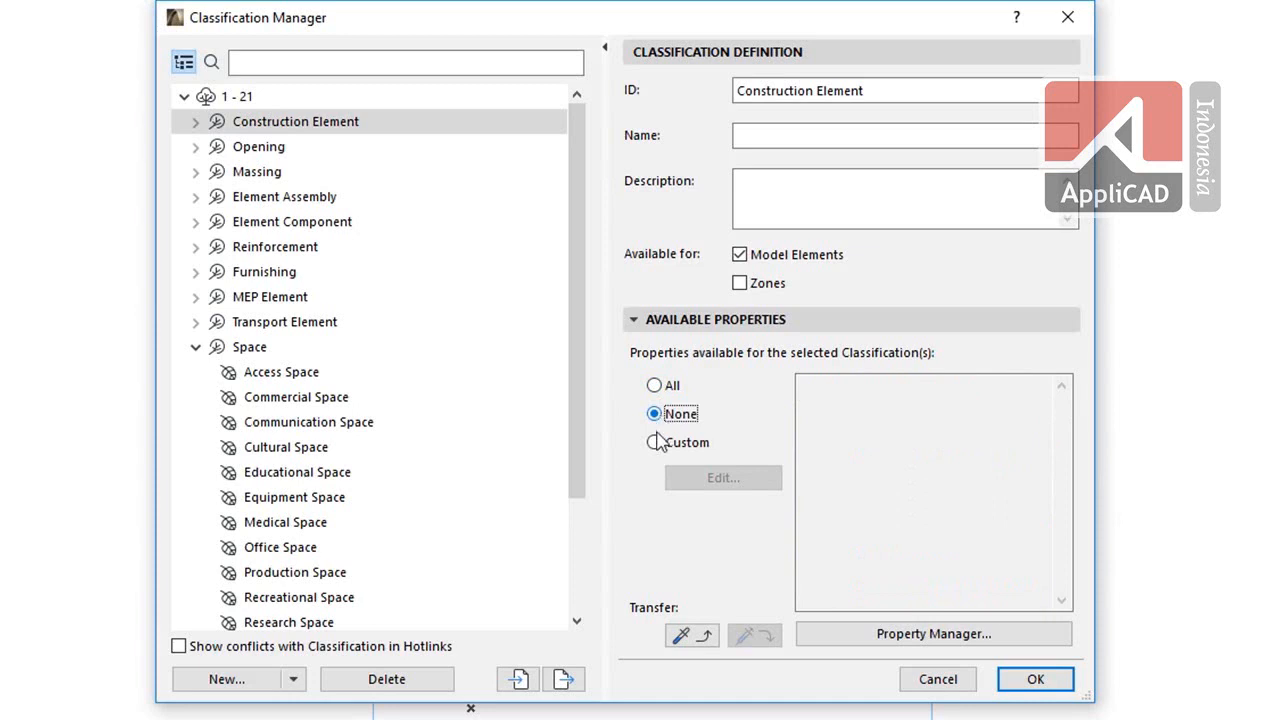
left_click(655, 442)
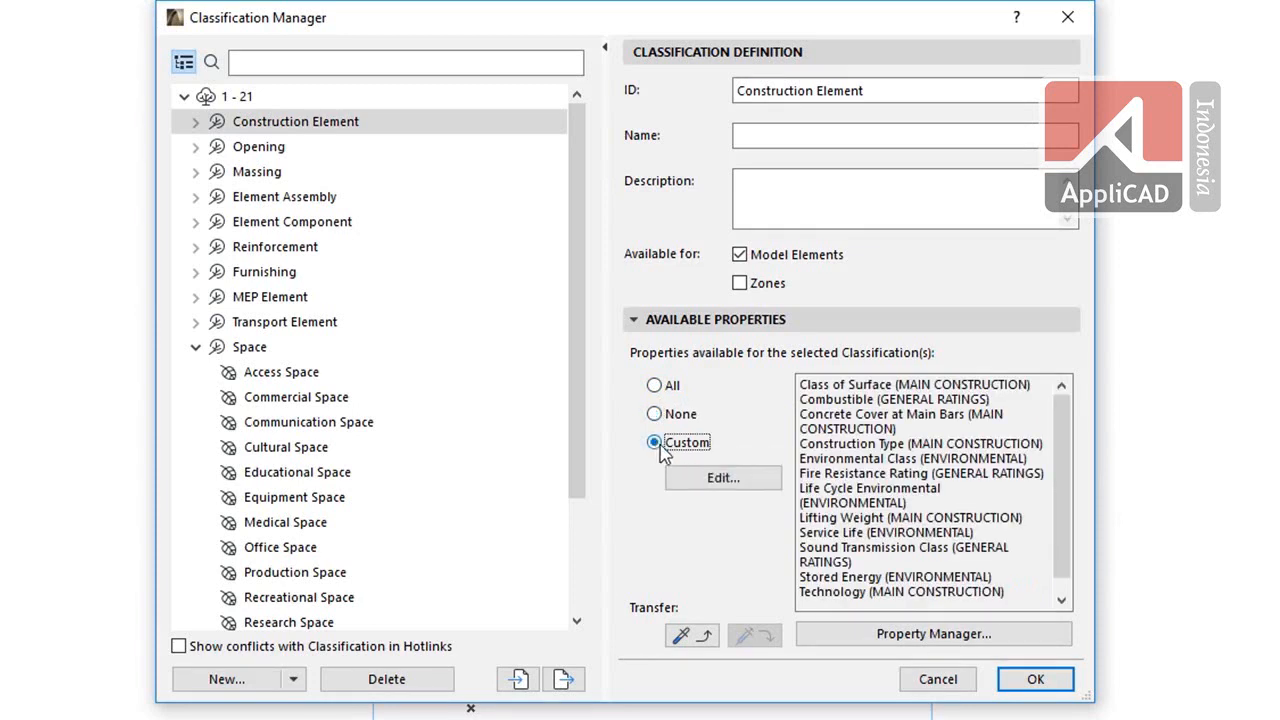
Step: Exclude Sound Transmission Class in the GENERAL RATINGS group from Construction Element's custom available properties
left_click(757, 489)
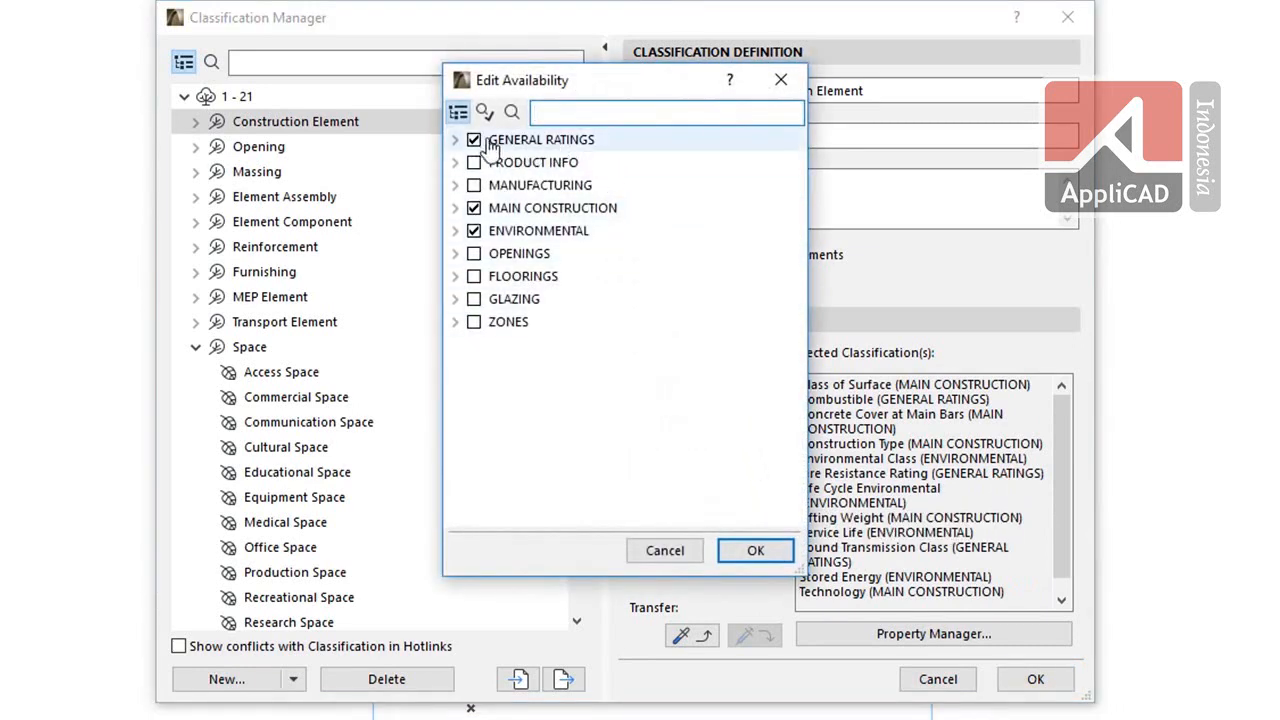
left_click(455, 141)
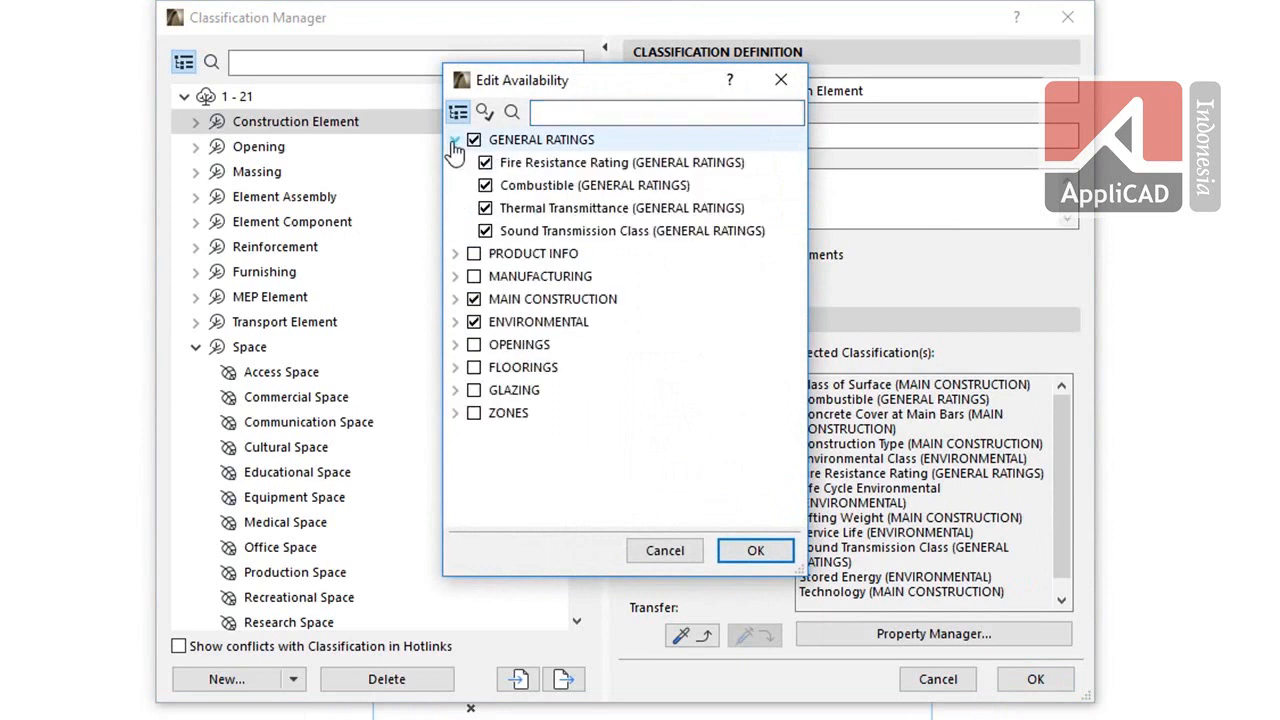
left_click(455, 254)
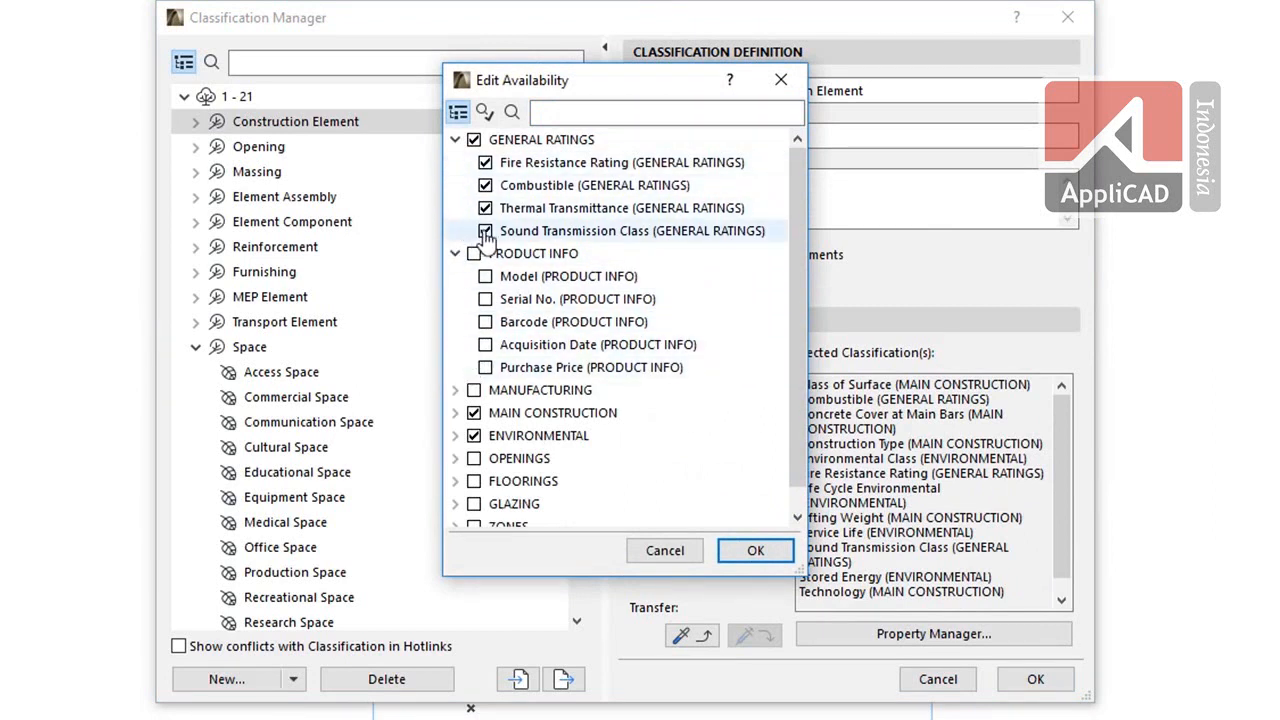
Step: Review the enabled properties in descending name order and the list of all properties, and accept the availability settings
left_click(486, 112)
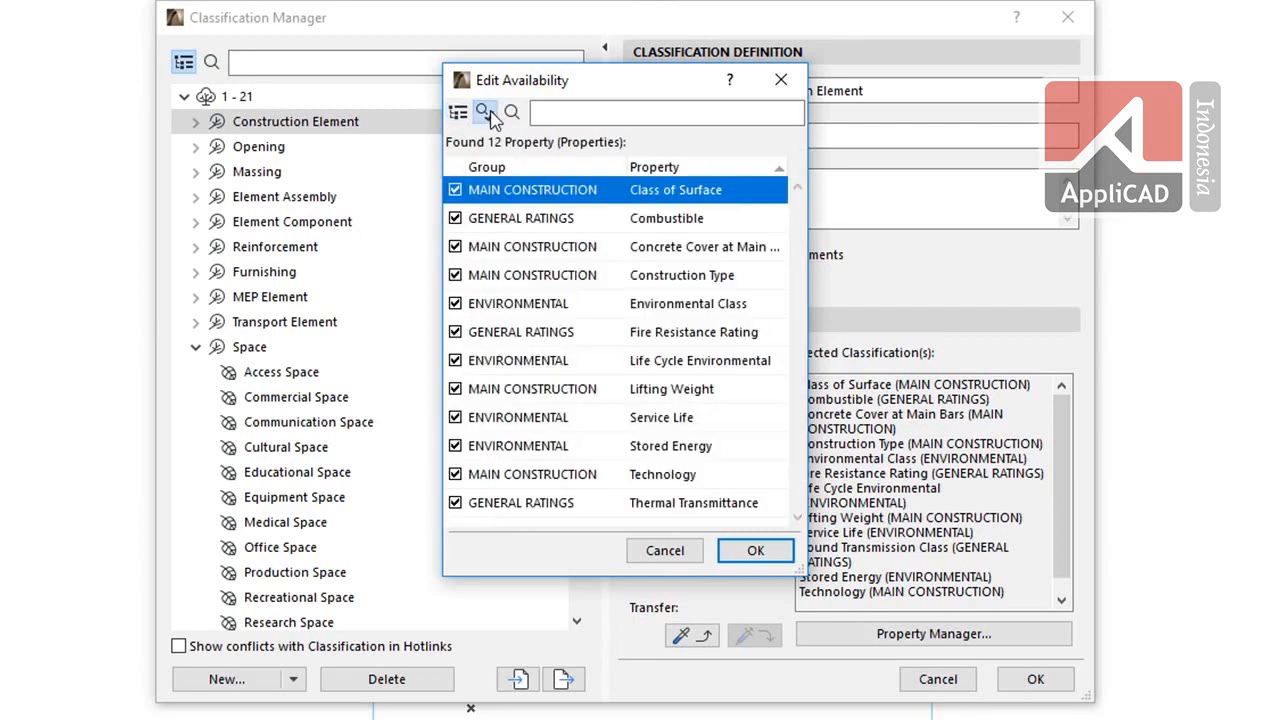
left_click(781, 174)
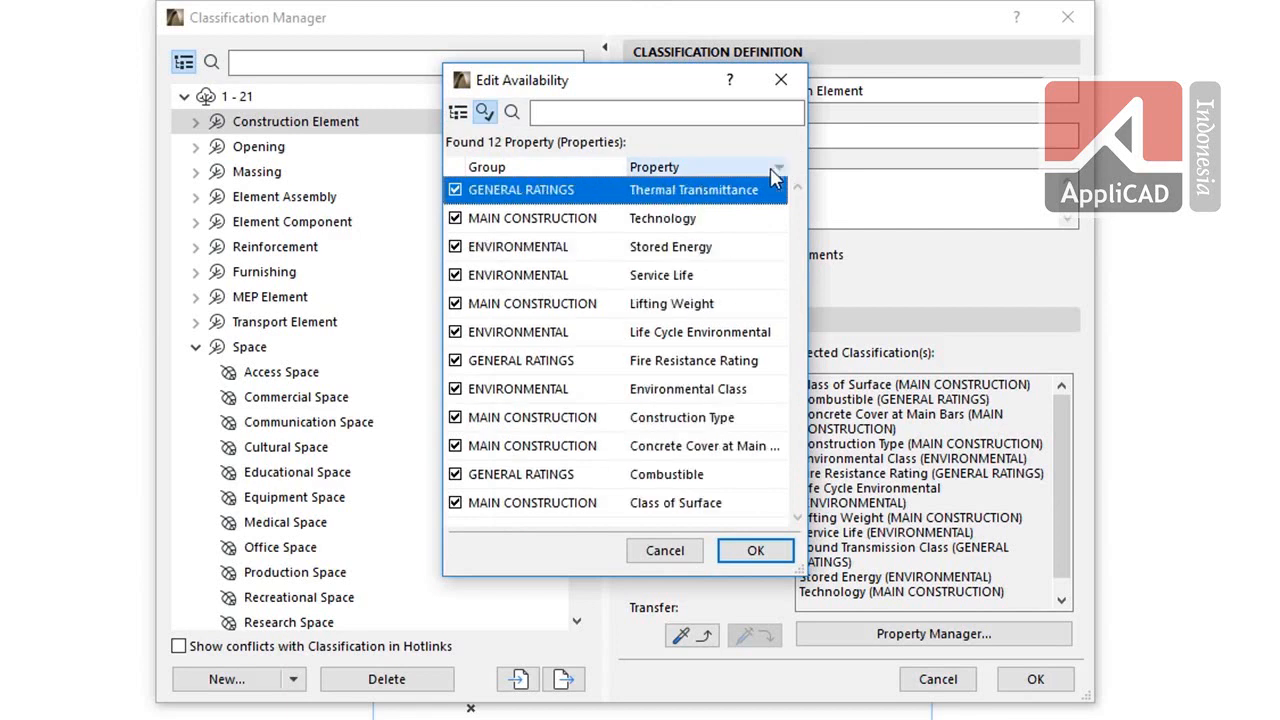
left_click(511, 112)
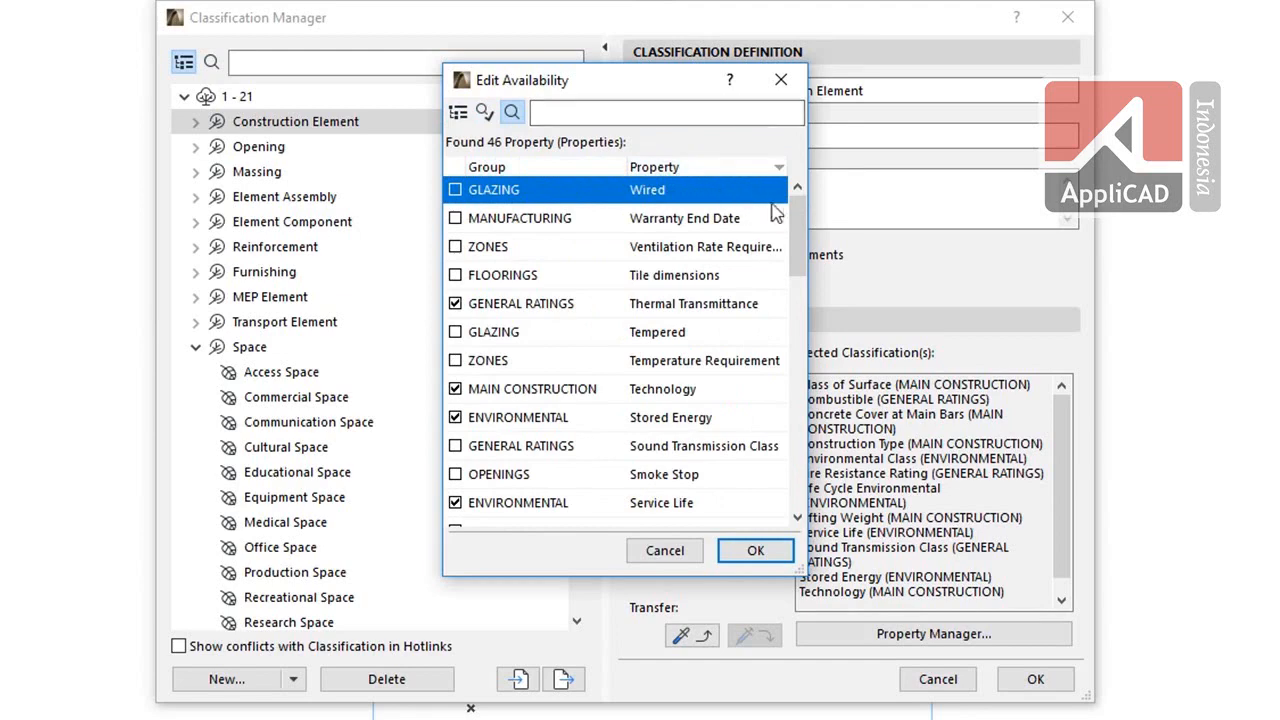
mouse_move(796, 208)
left_mouse_down()
mouse_move(781, 453)
mouse_move(790, 205)
left_mouse_up()
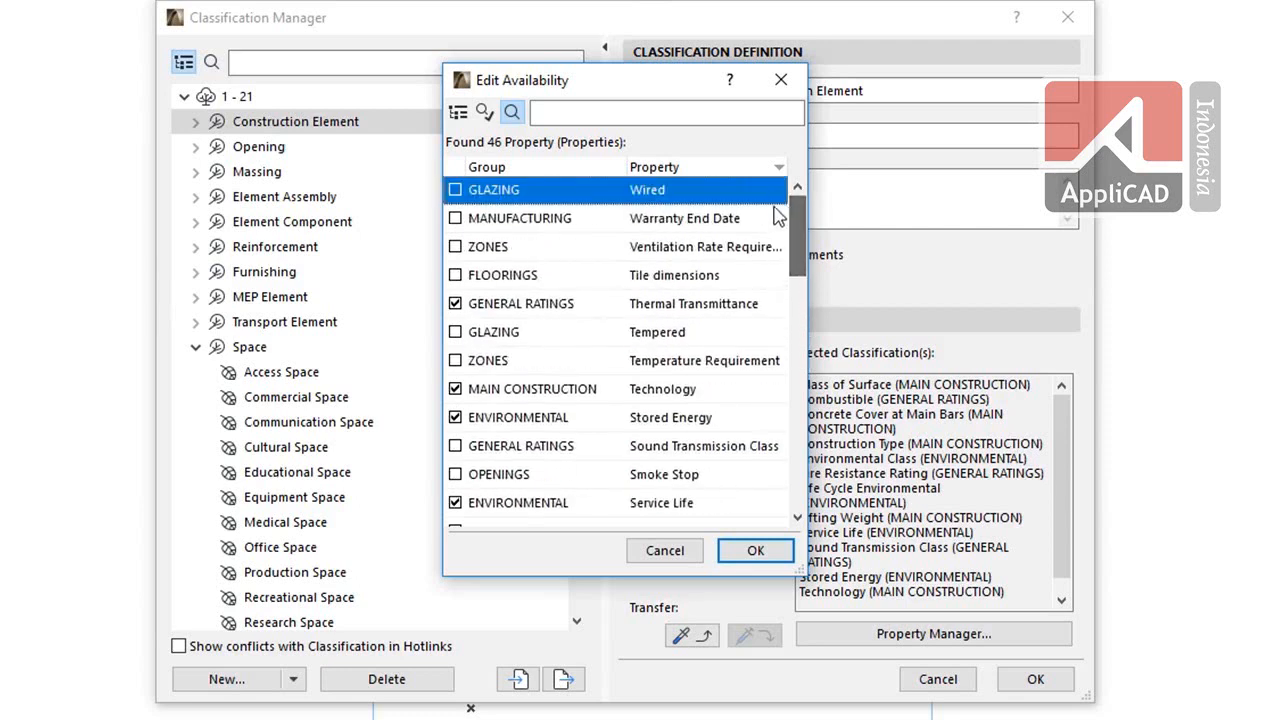
left_click(755, 550)
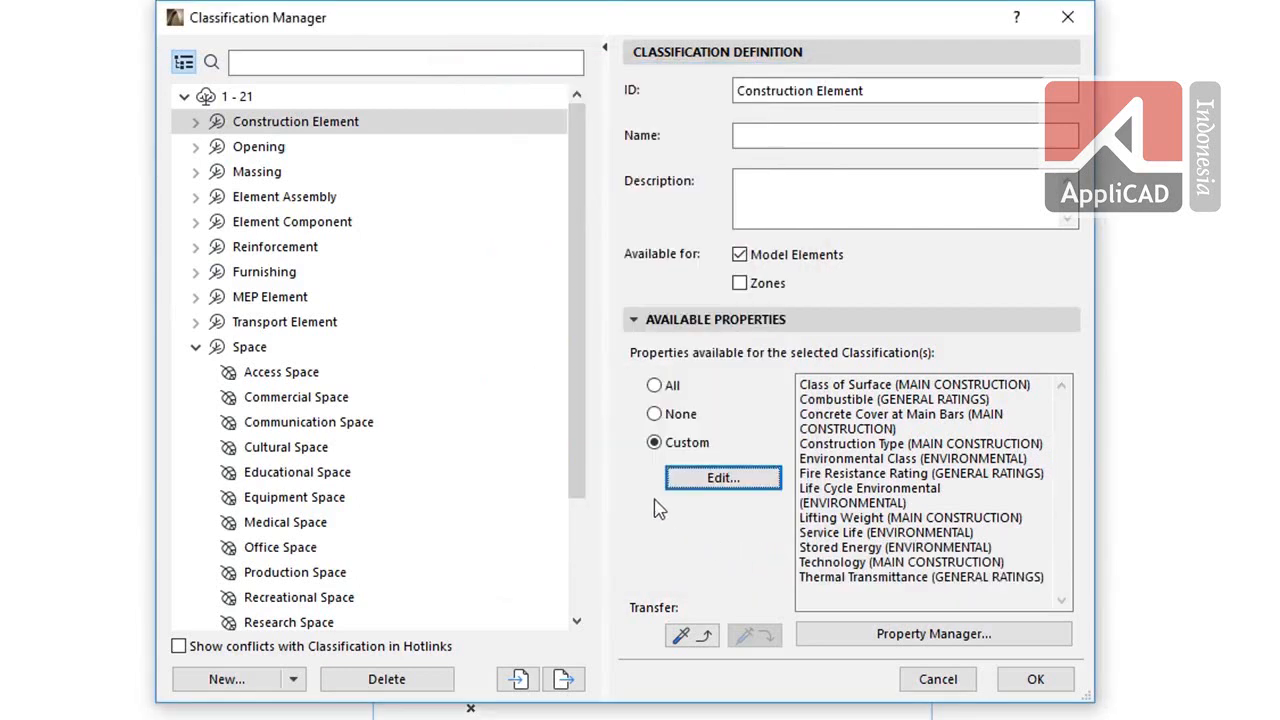
Step: Transfer the property availability settings of Construction Element to the Opening and Massing classifications
left_click(272, 104)
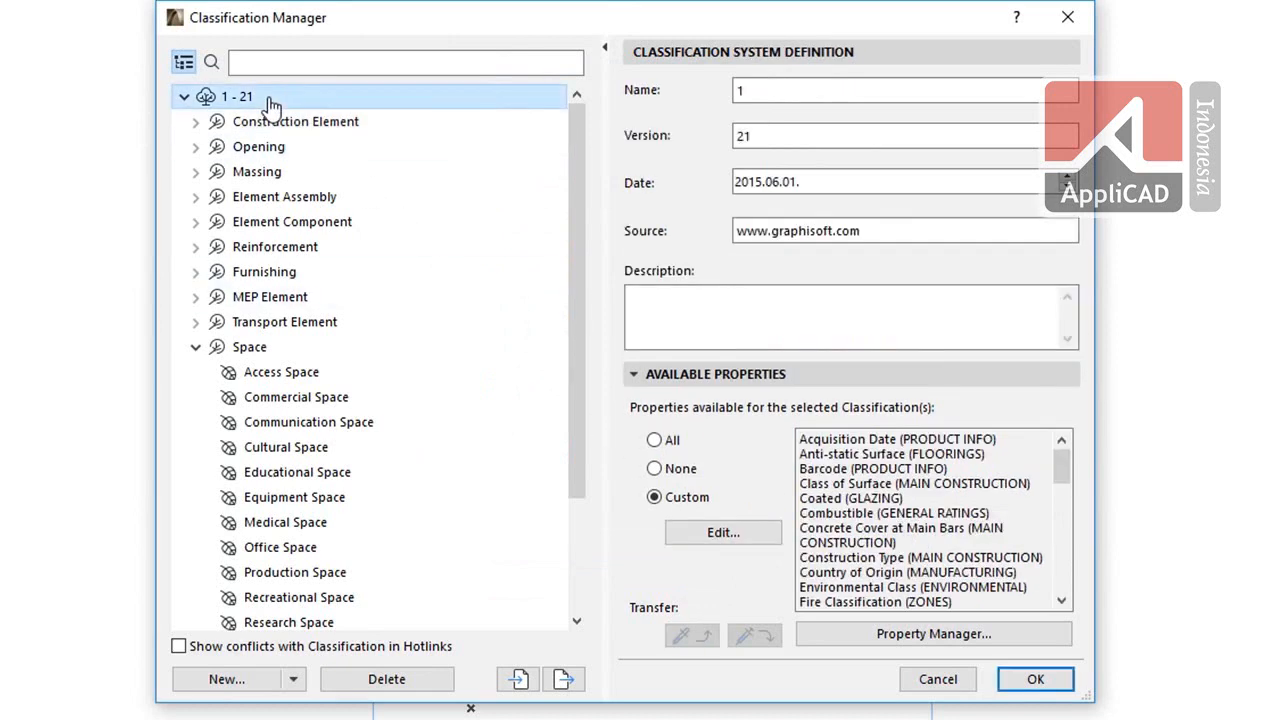
left_click(282, 123)
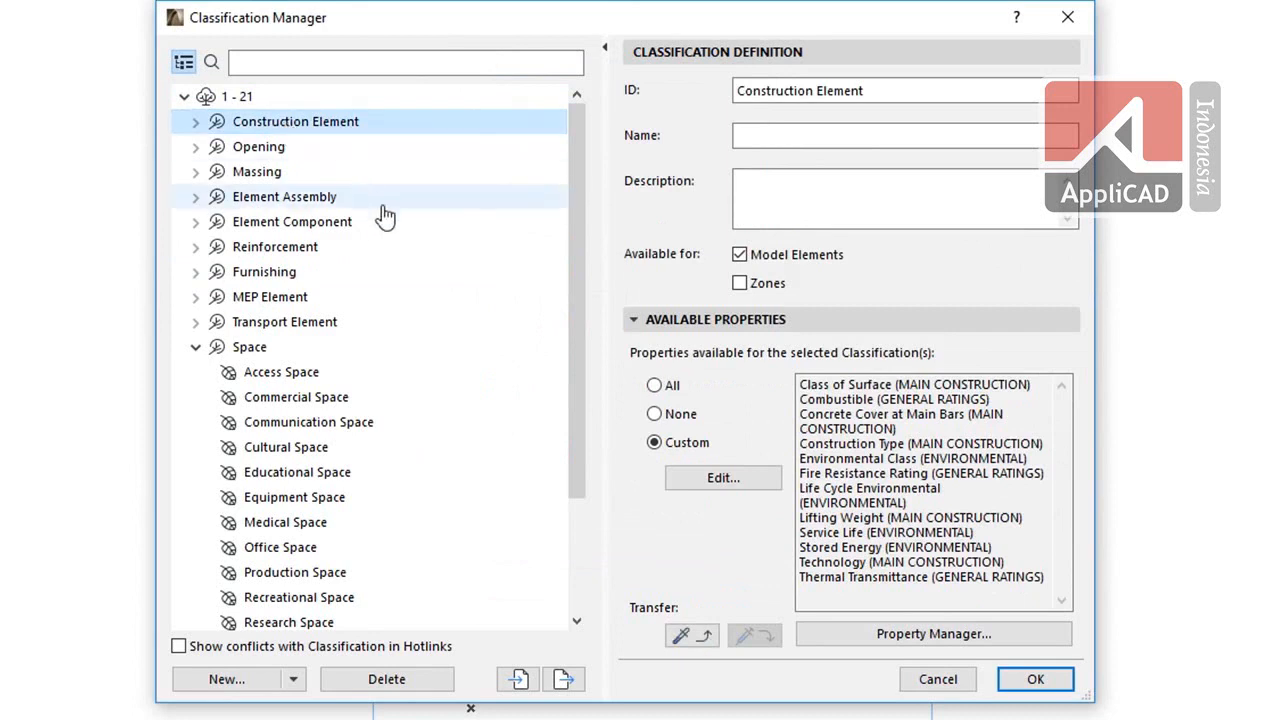
left_click(683, 638)
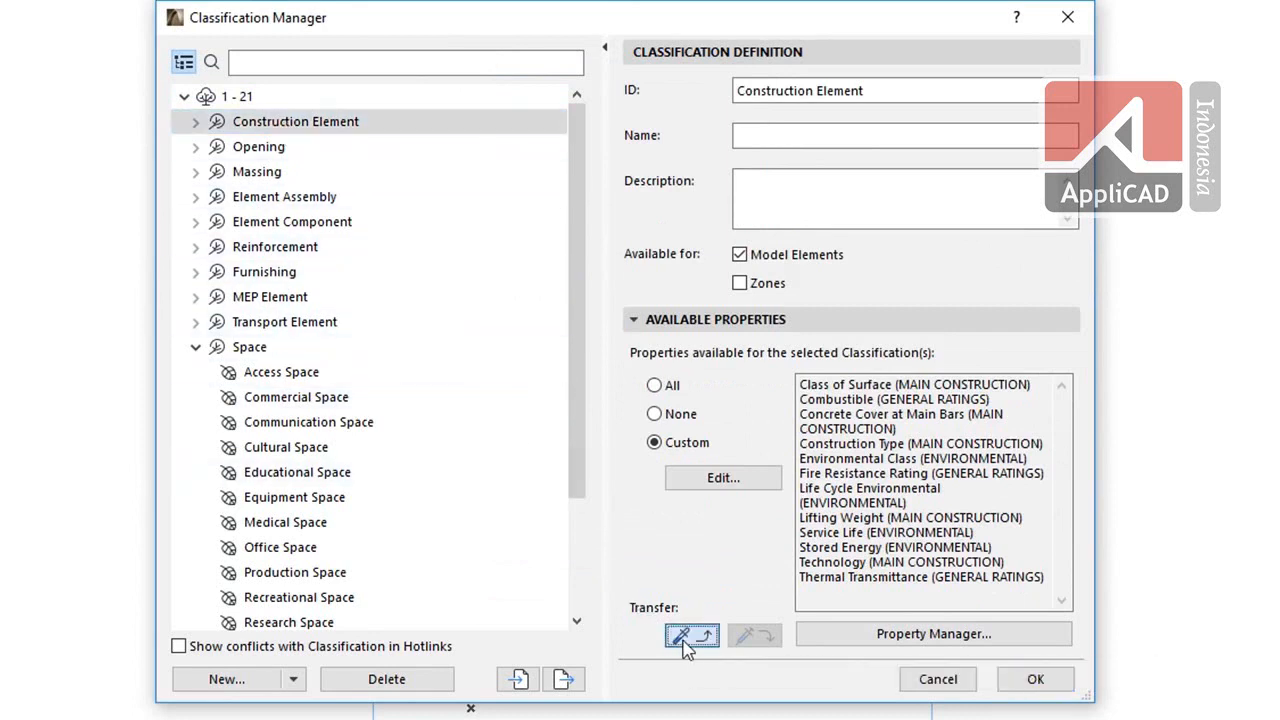
left_click(314, 156)
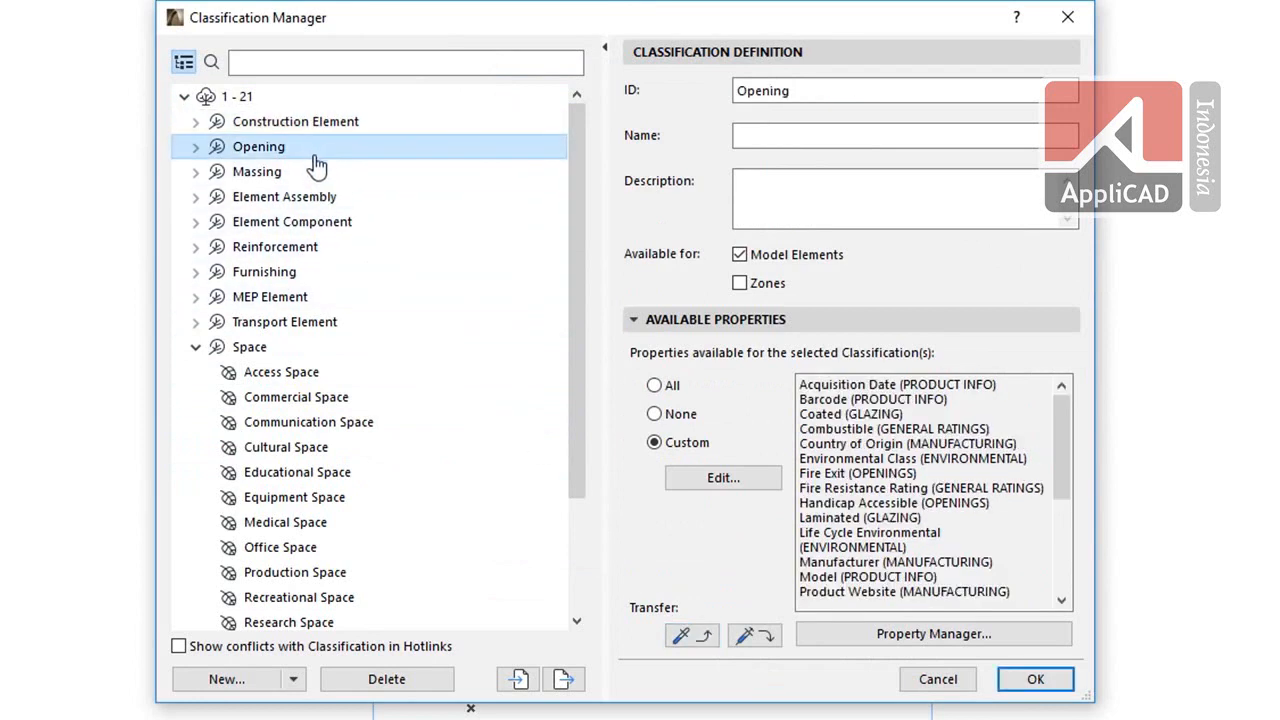
left_click(314, 174, "shift")
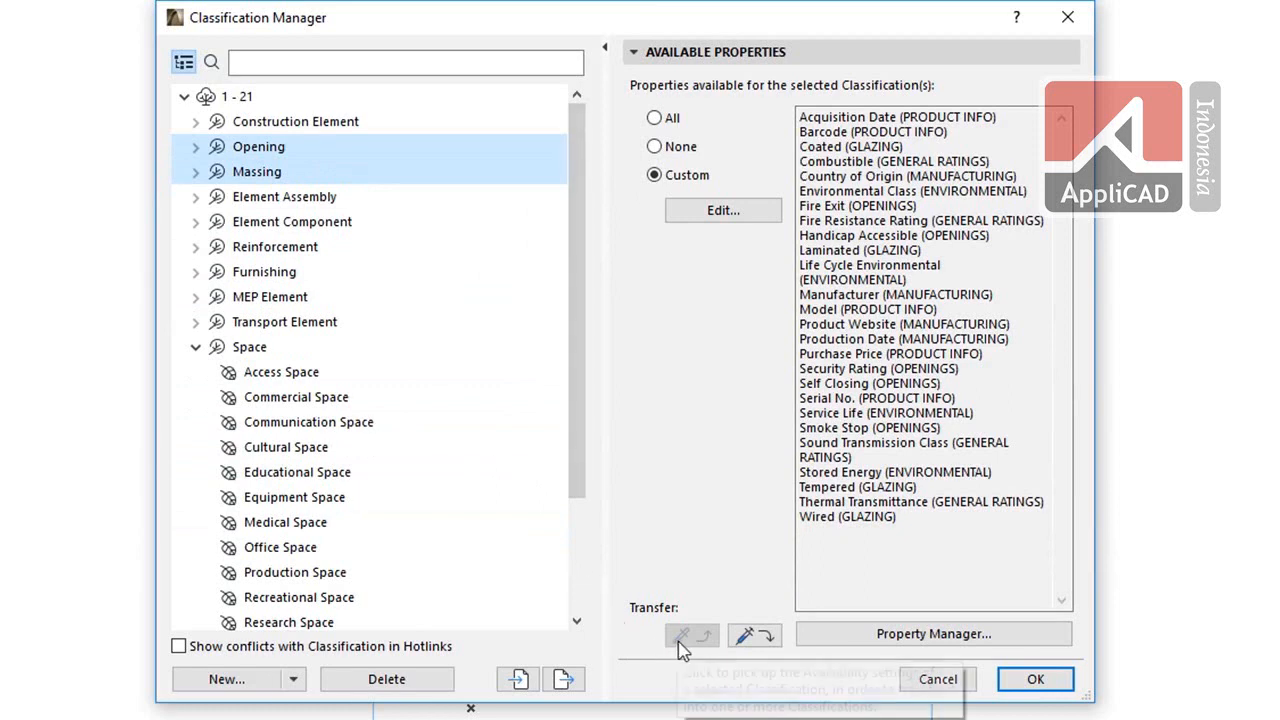
left_click(757, 637)
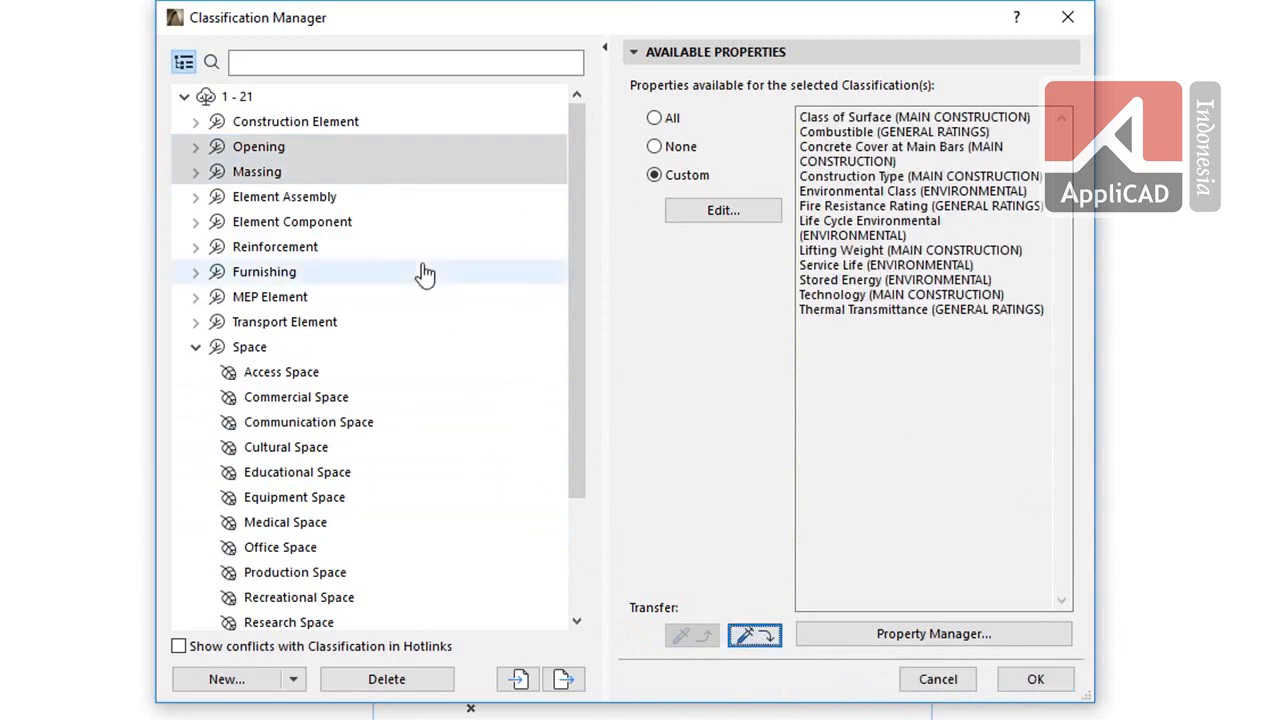
Step: Select the 1 - 21 classification system and open the Property Manager
left_click(367, 98)
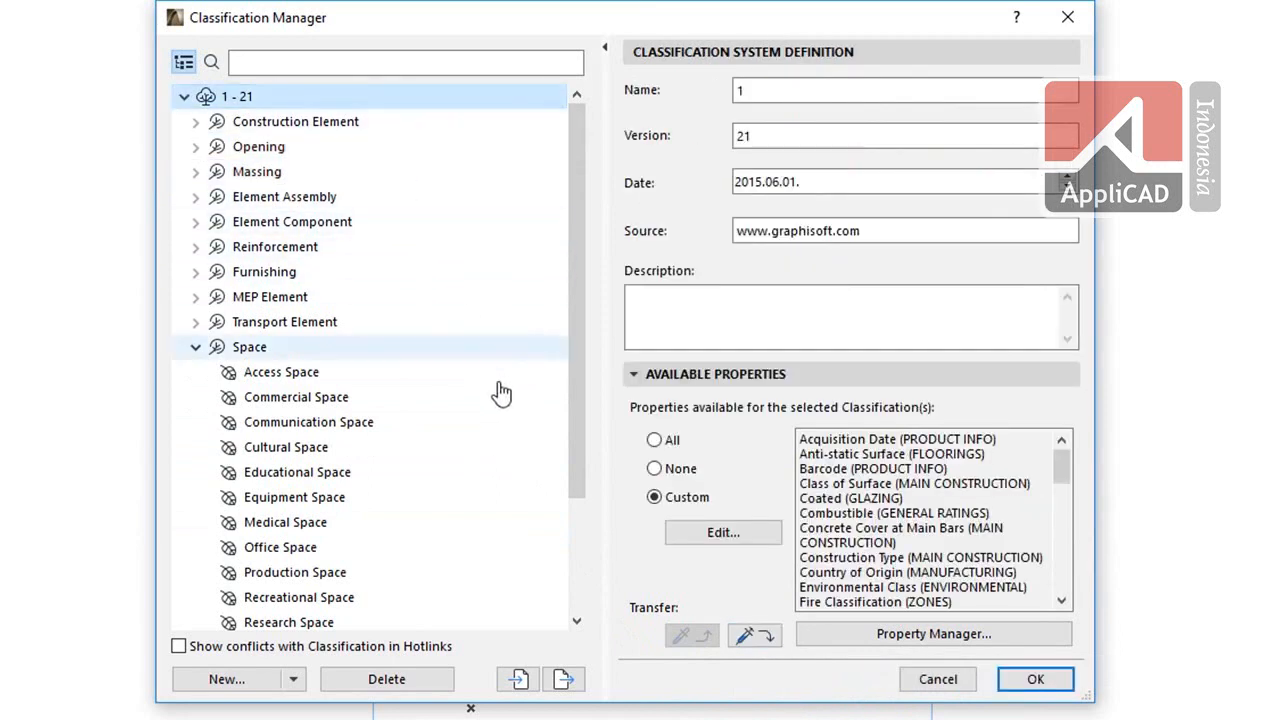
left_click(842, 634)
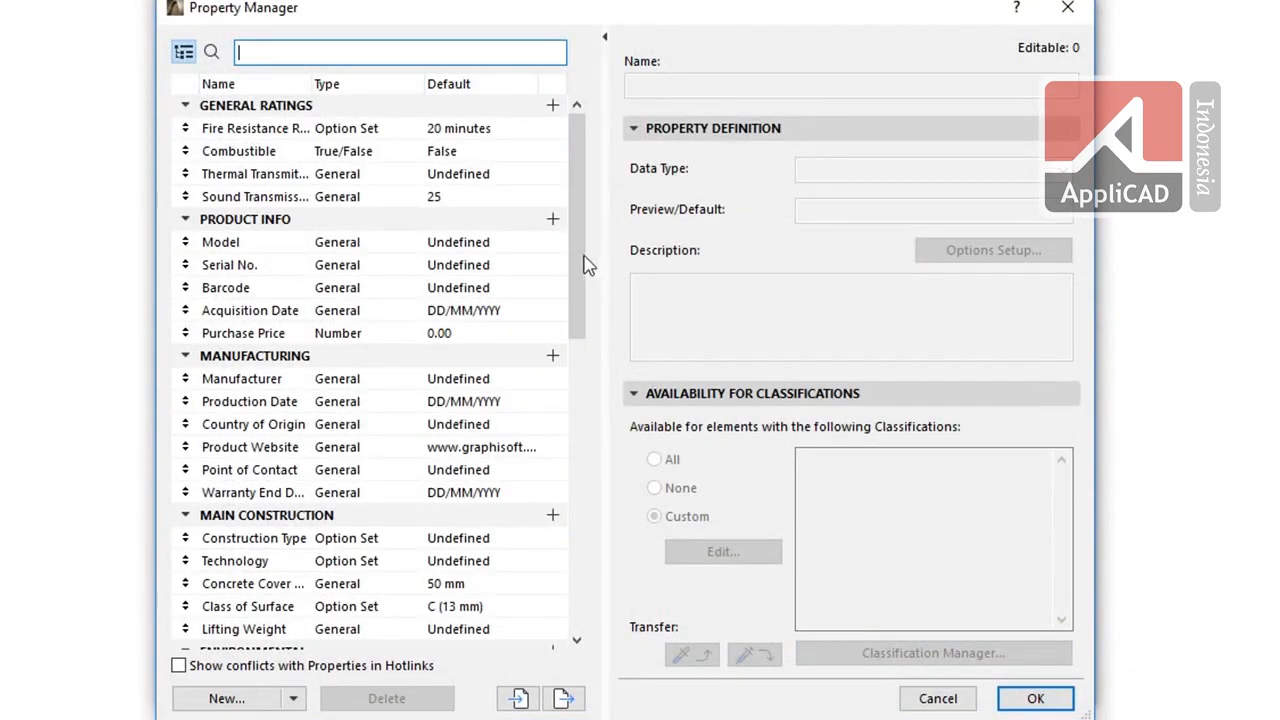
Step: Duplicate the ZONES property group with all its properties, select the copy, and accept the property changes
left_click_drag(580, 221, 598, 531)
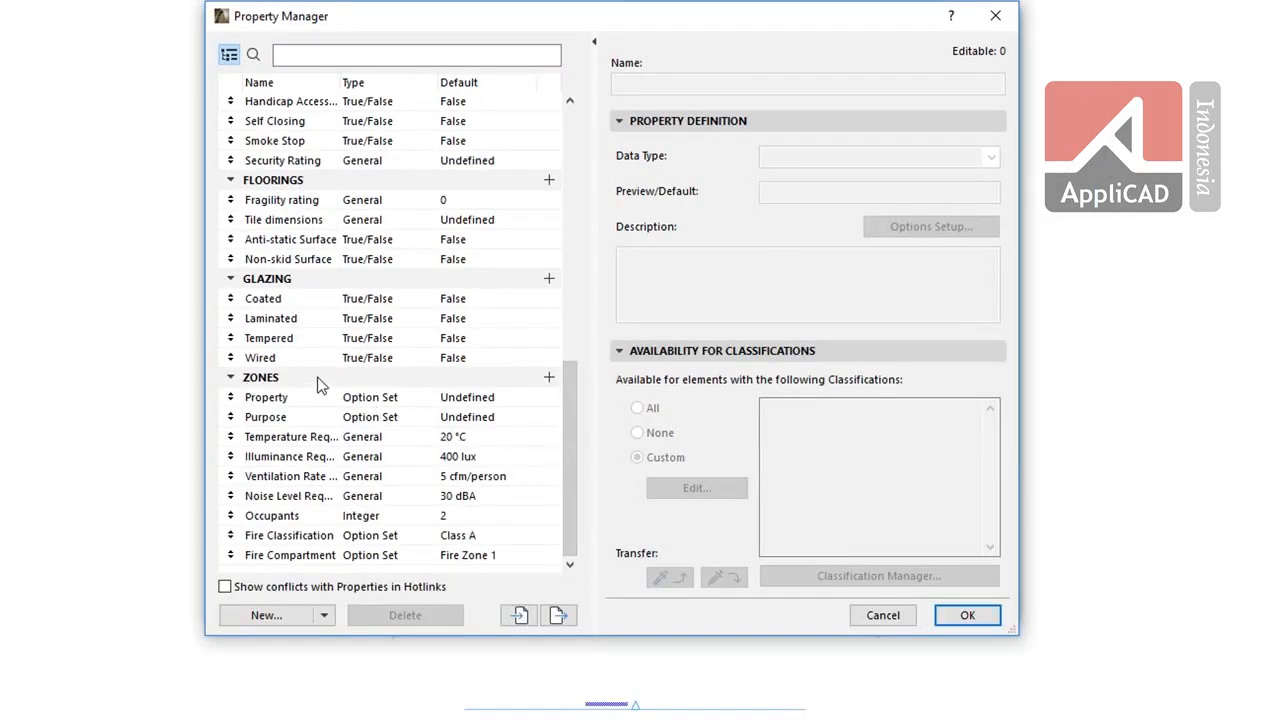
left_click(320, 380)
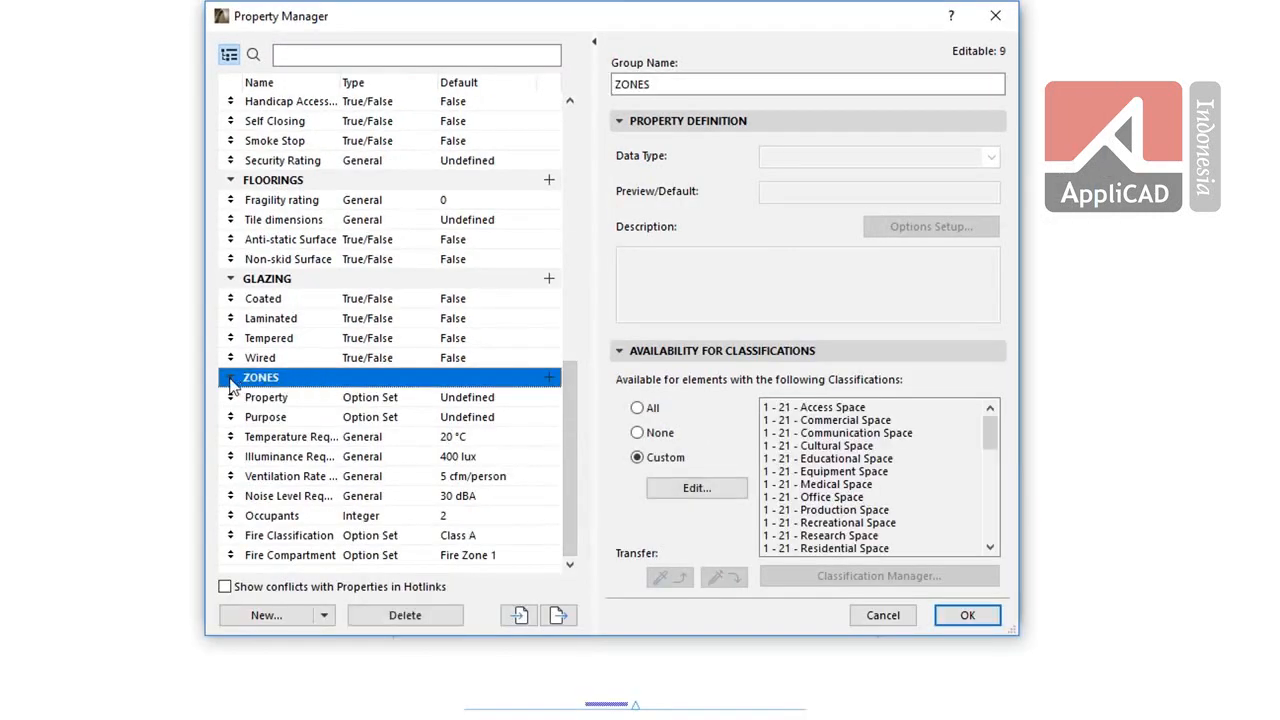
left_click(324, 616)
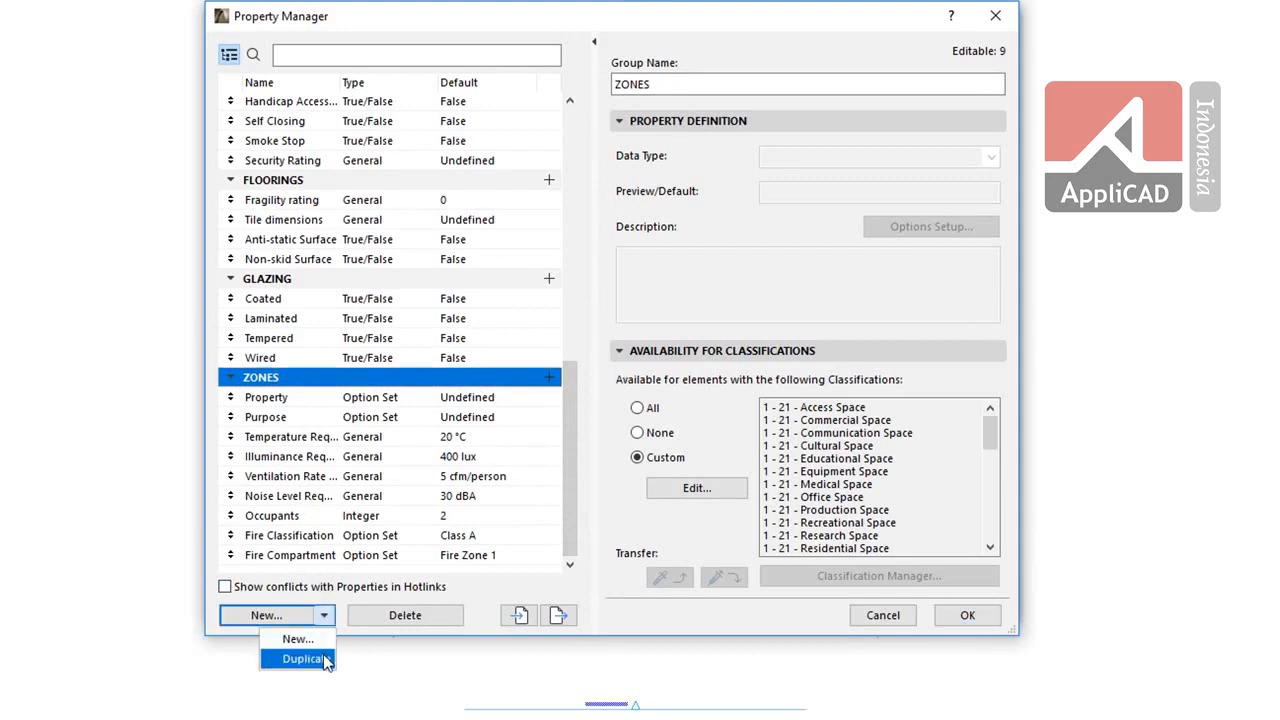
left_click(305, 659)
left_click_drag(569, 425, 575, 528)
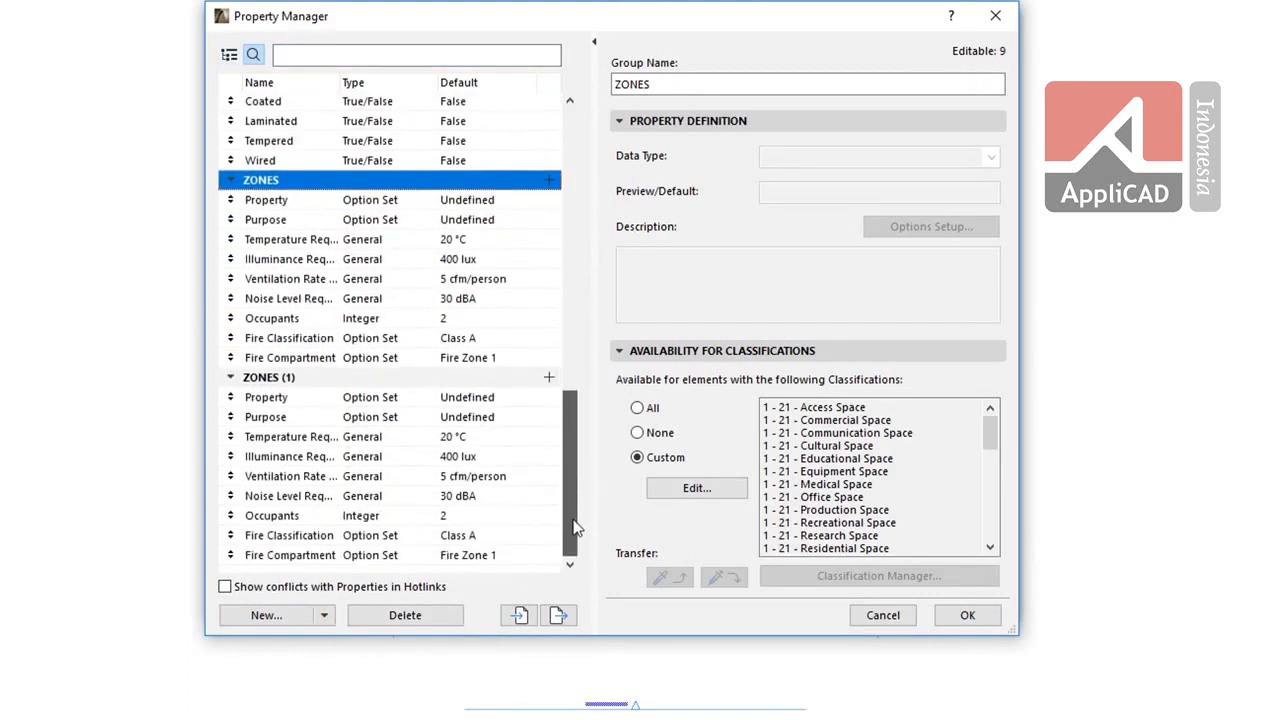
left_click(306, 385)
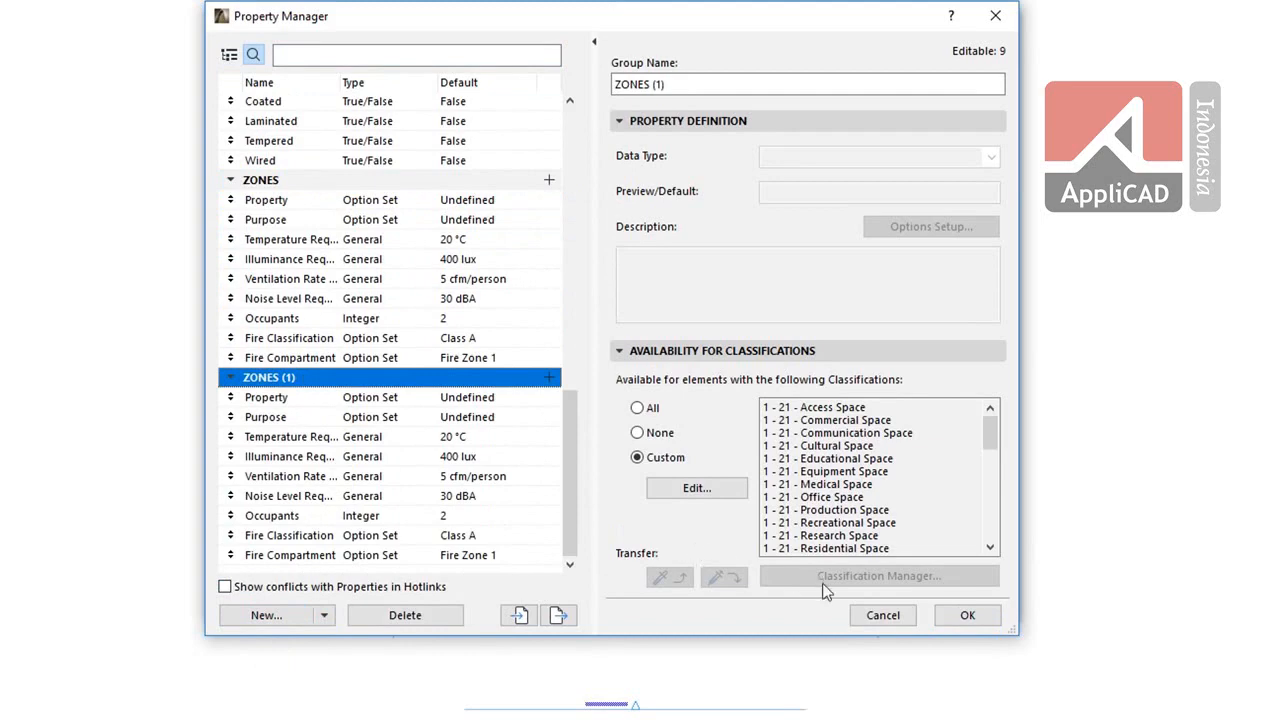
left_click(966, 613)
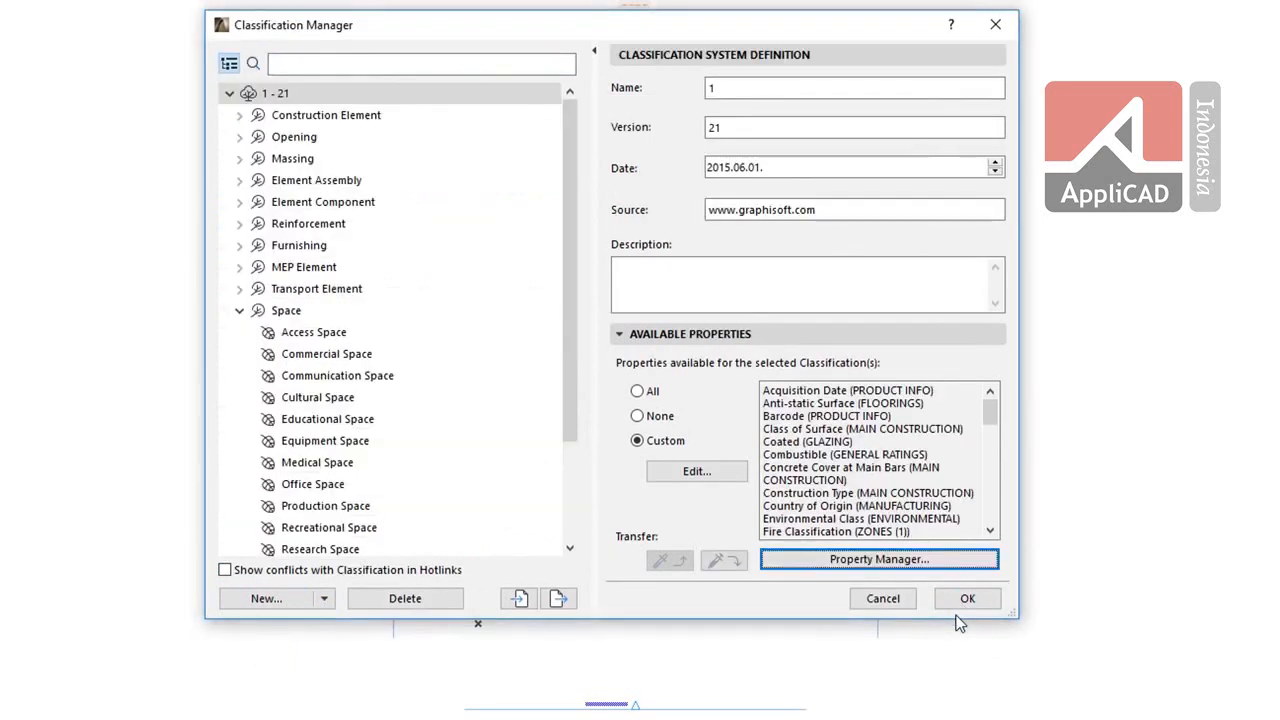
Step: Review the duplicated ZONES group's properties in the custom availability settings of the 1 - 21 system, and accept the settings
left_click(721, 472)
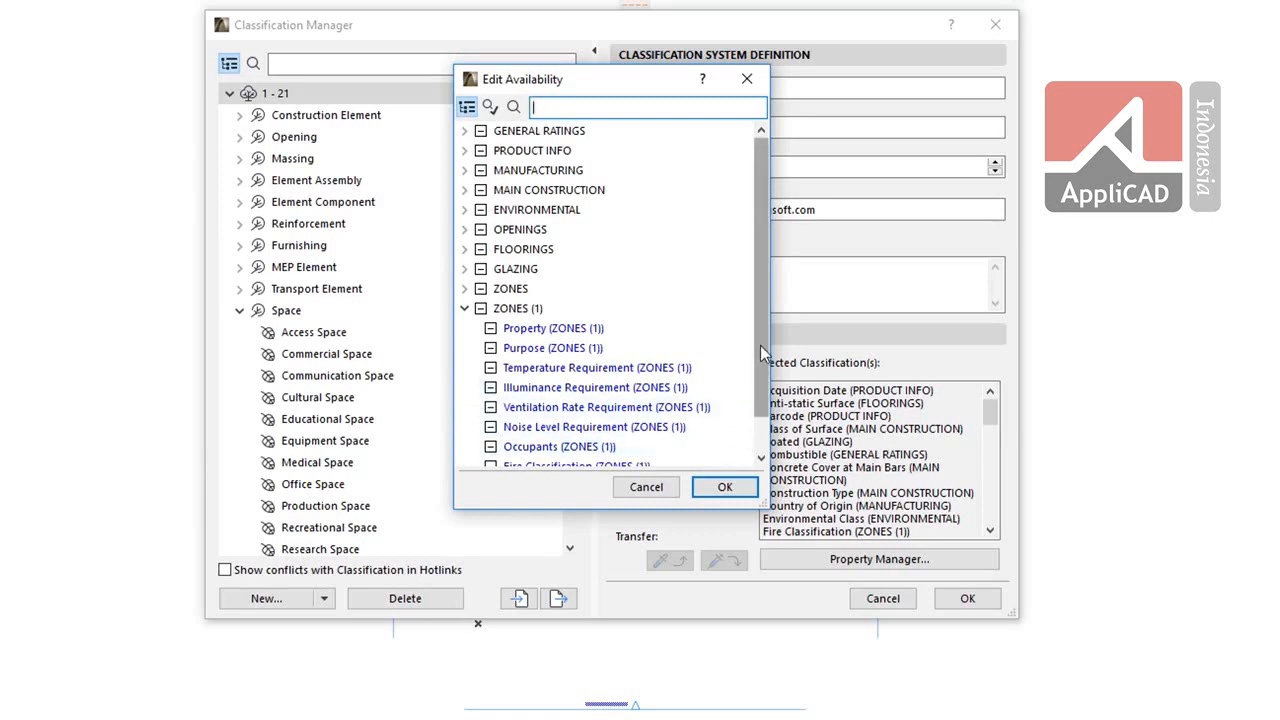
left_click_drag(760, 345, 758, 386)
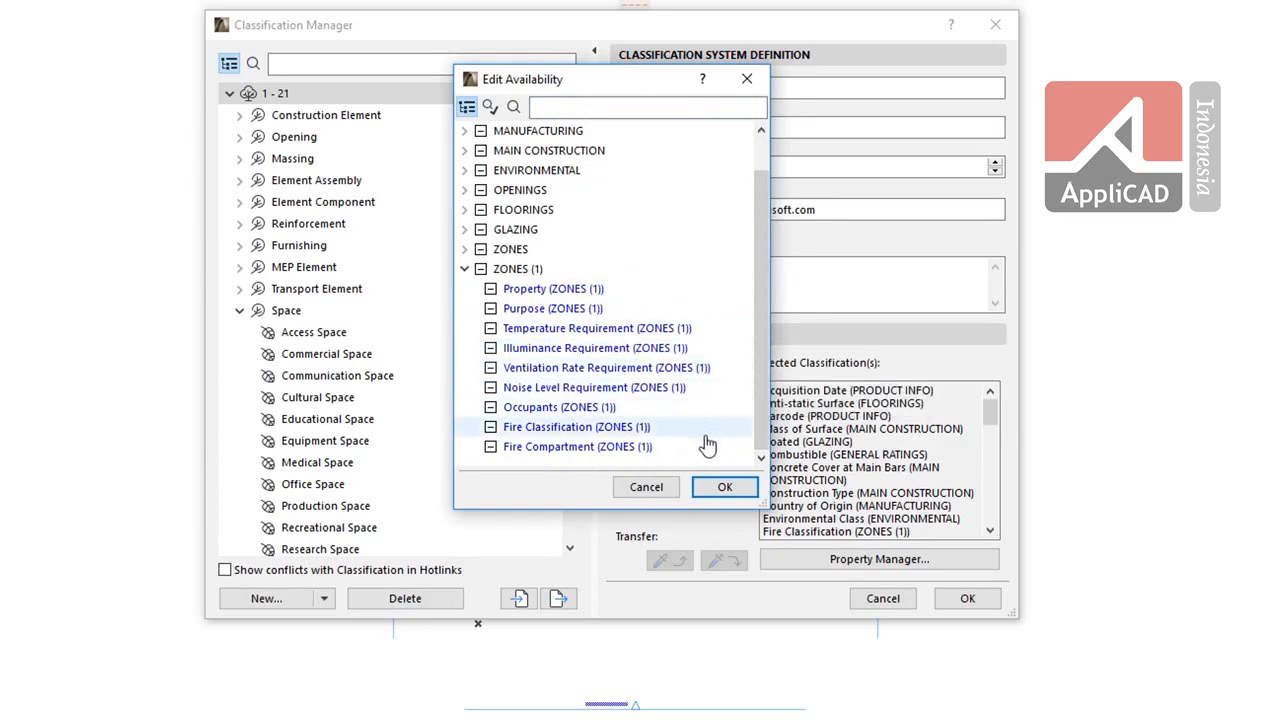
left_click(721, 489)
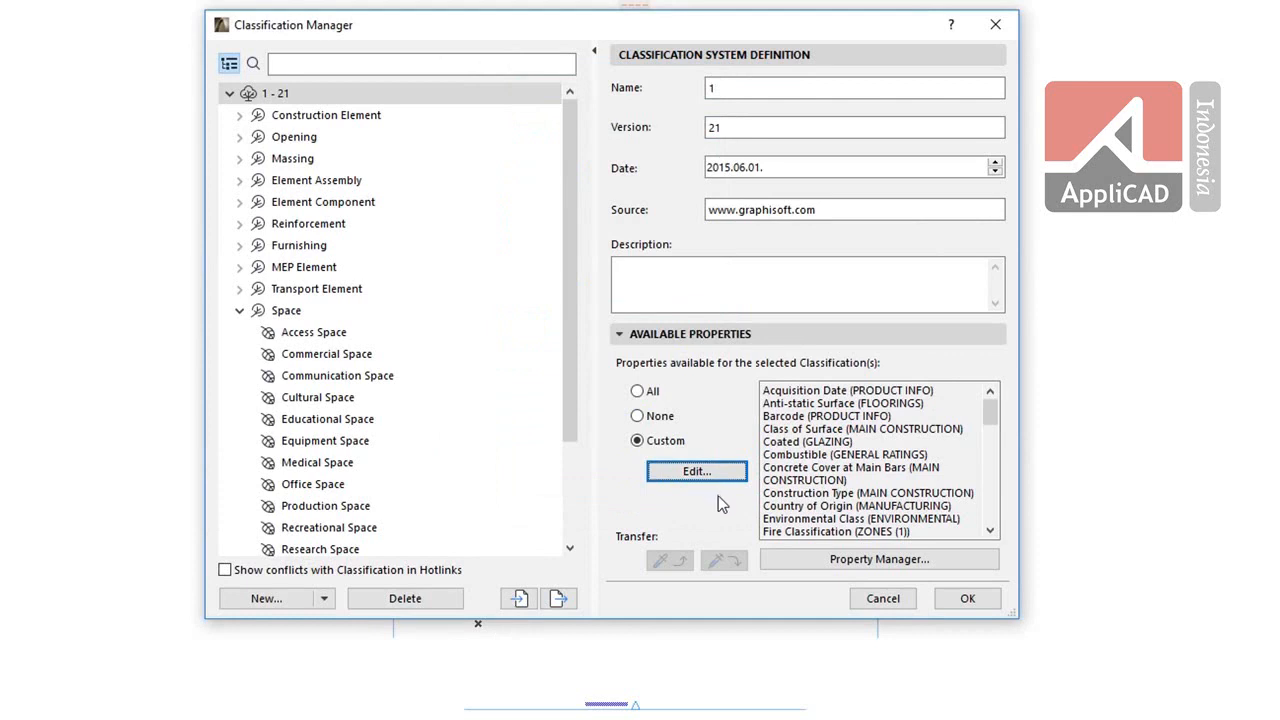